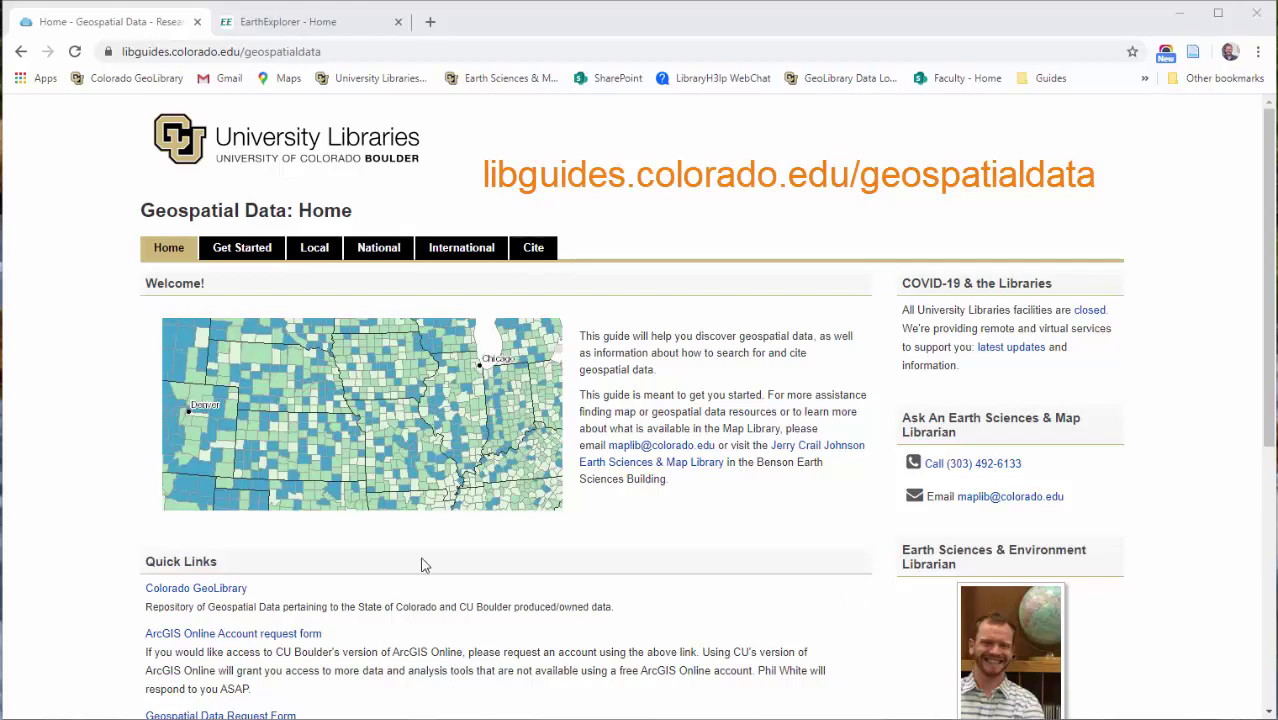
# - Open the guide's National page and scroll to the Landcover, Elevation & Satellite Imagery sources
pyautogui.click(376, 256)
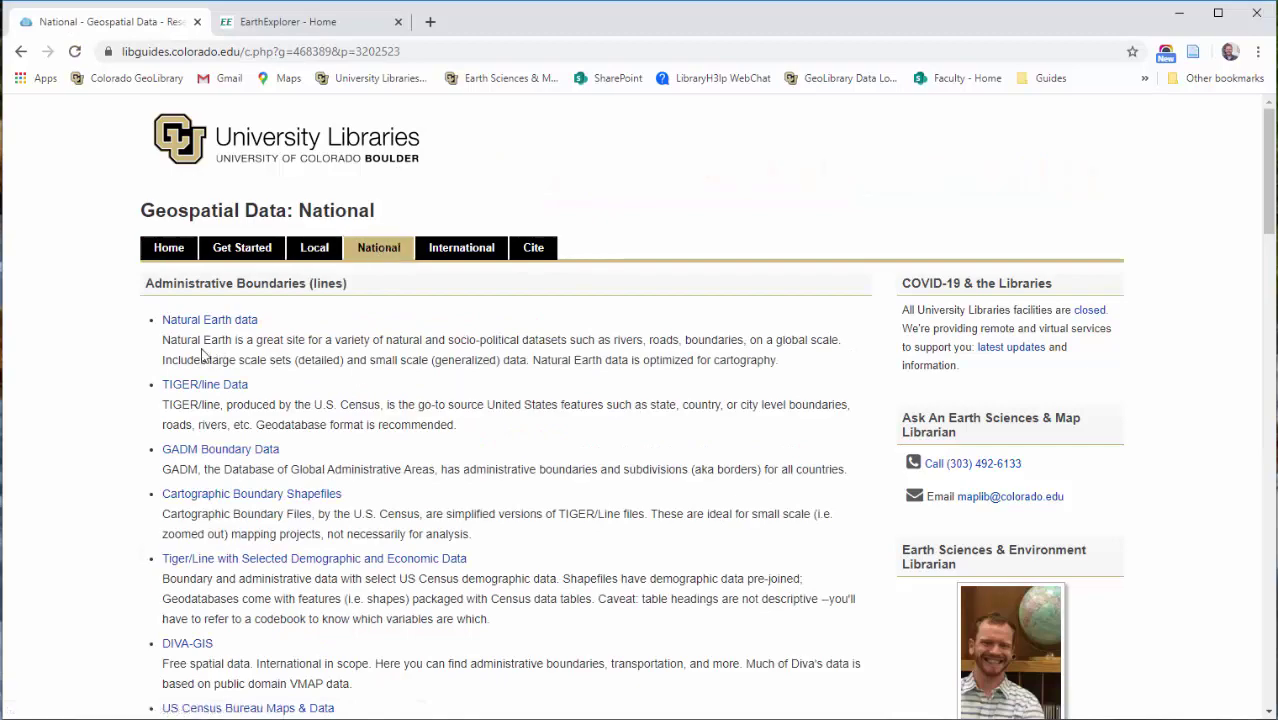
pyautogui.scroll(-8, 97, 370)
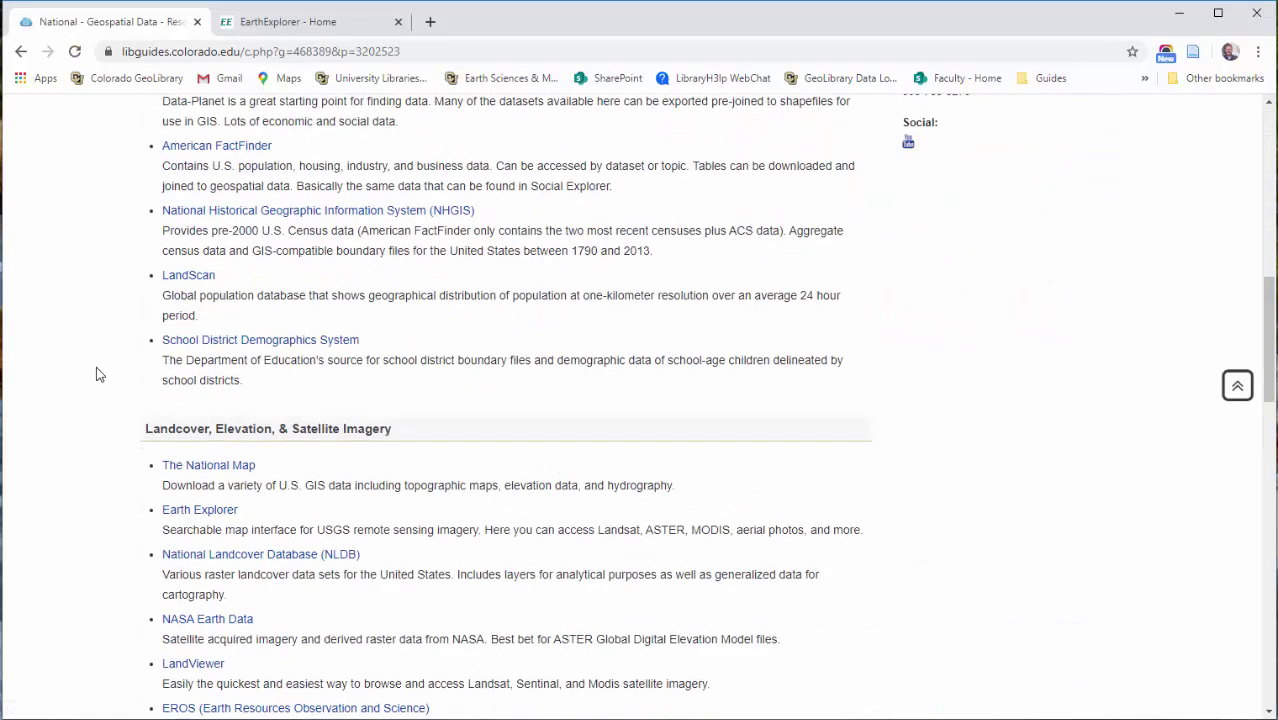
pyautogui.scroll(-4, 96, 366)
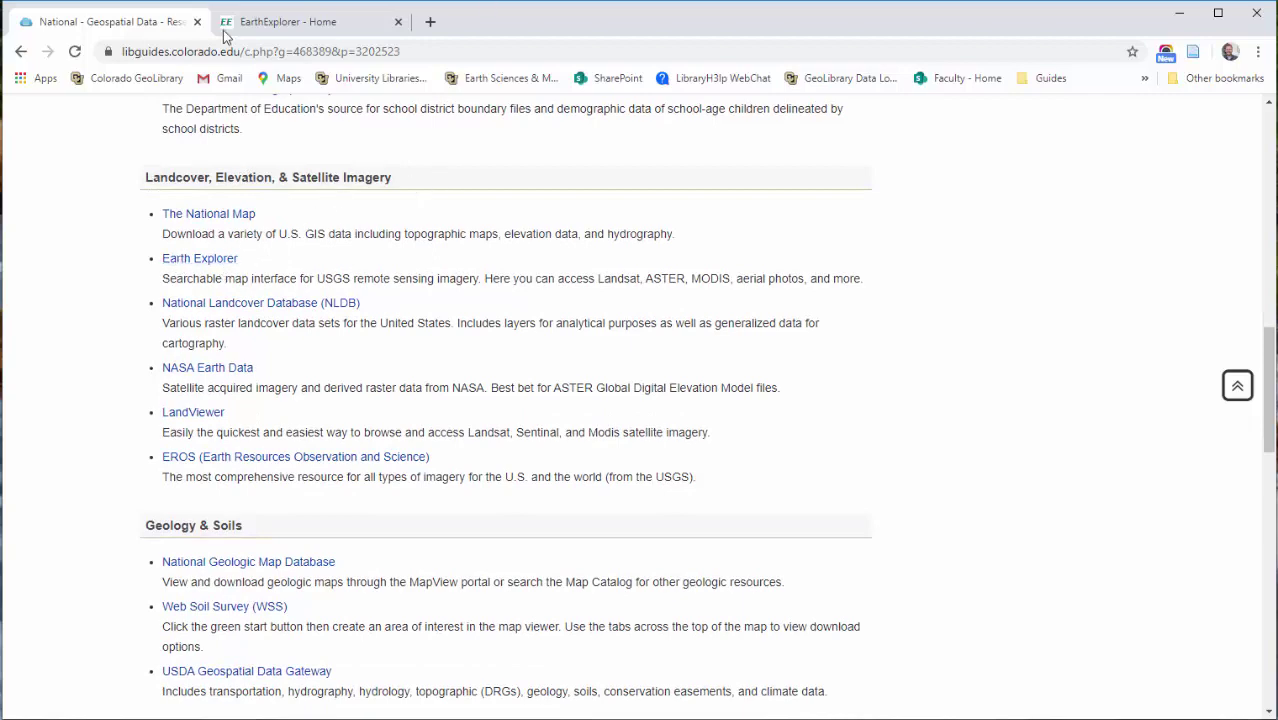
# - Switch to the EarthExplorer tab and zoom the map in on the Boulder–Denver area
pyautogui.click(289, 24)
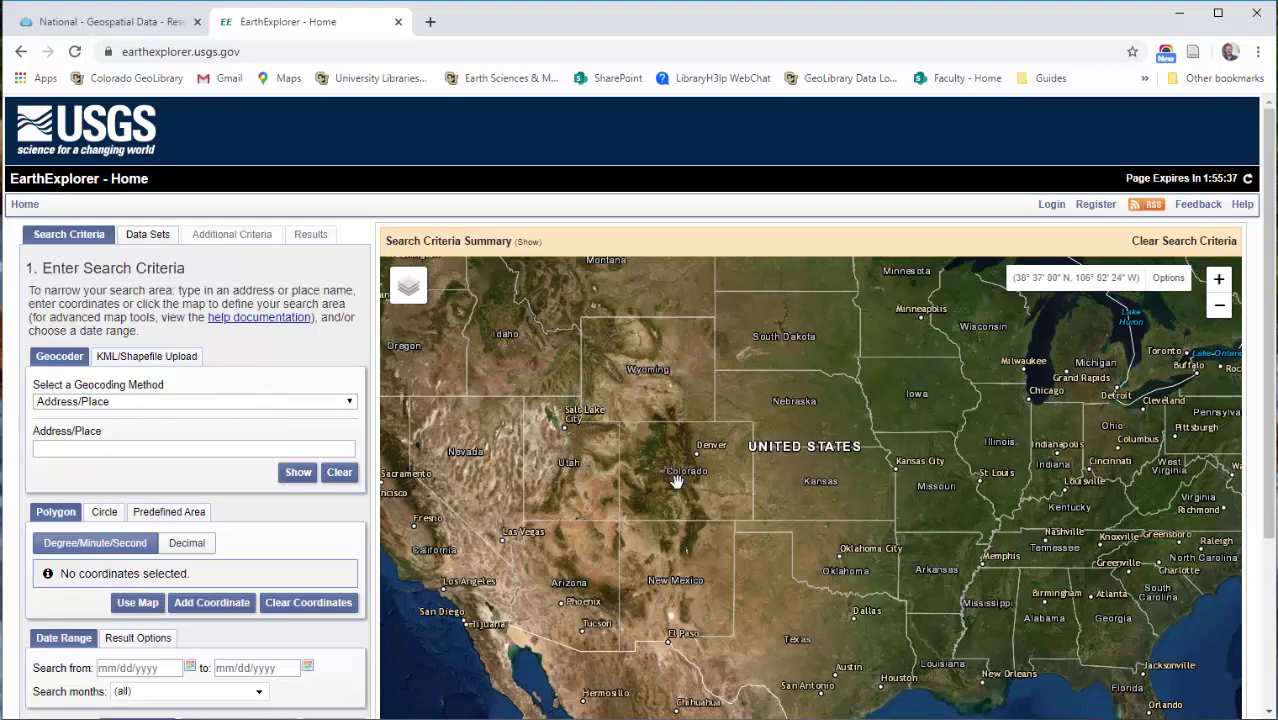
pyautogui.scroll(2, 672, 481)
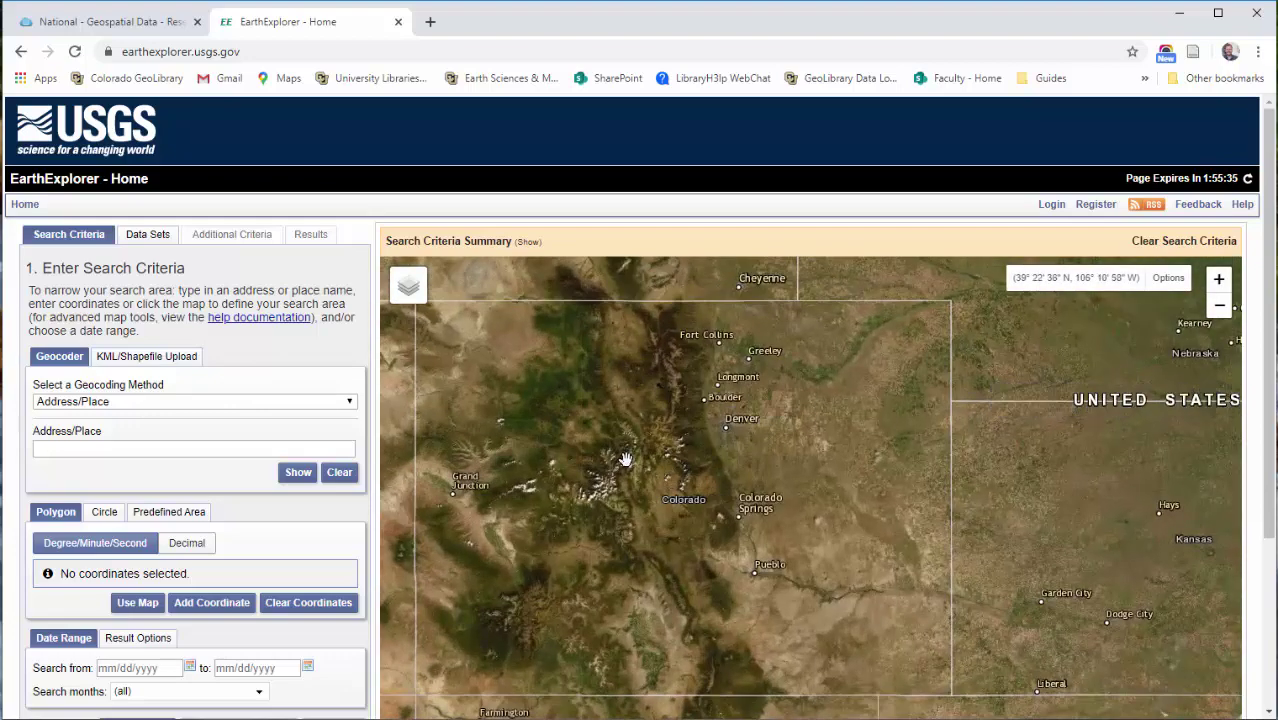
pyautogui.scroll(1, 622, 457)
pyautogui.scroll(2, 727, 449)
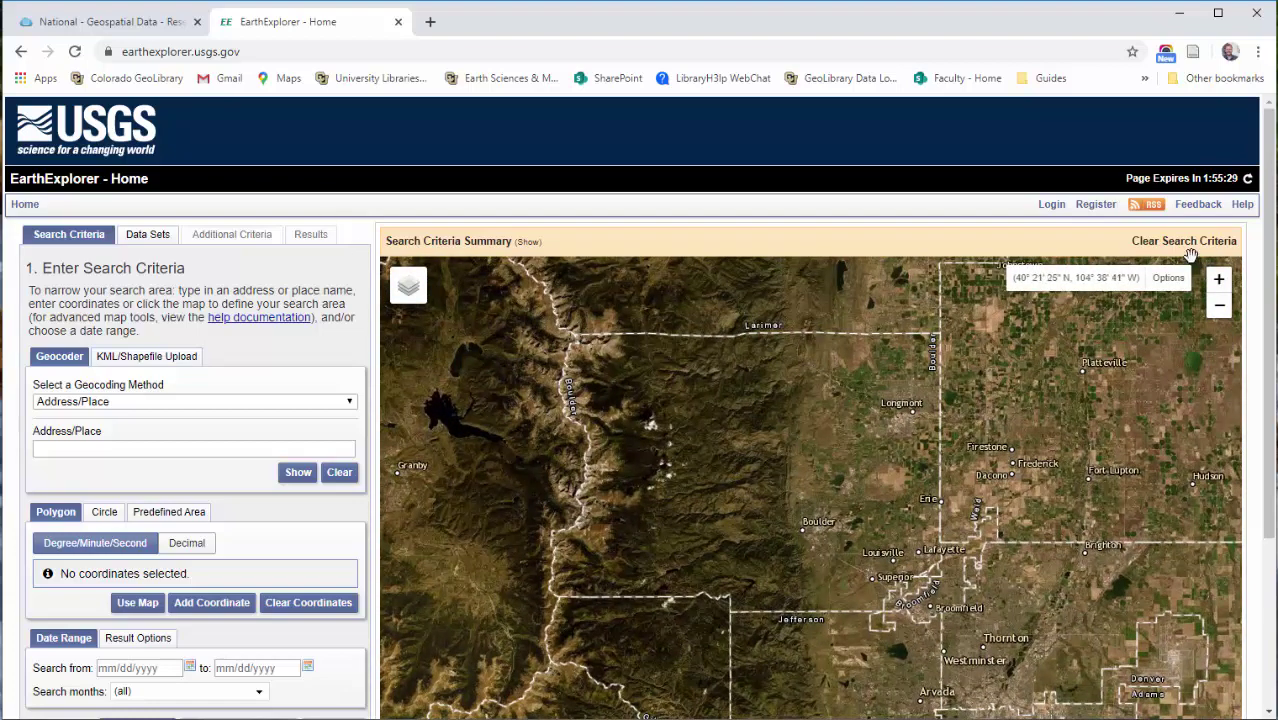
pyautogui.scroll(-2, 1269, 350)
pyautogui.scroll(-1, 1269, 350)
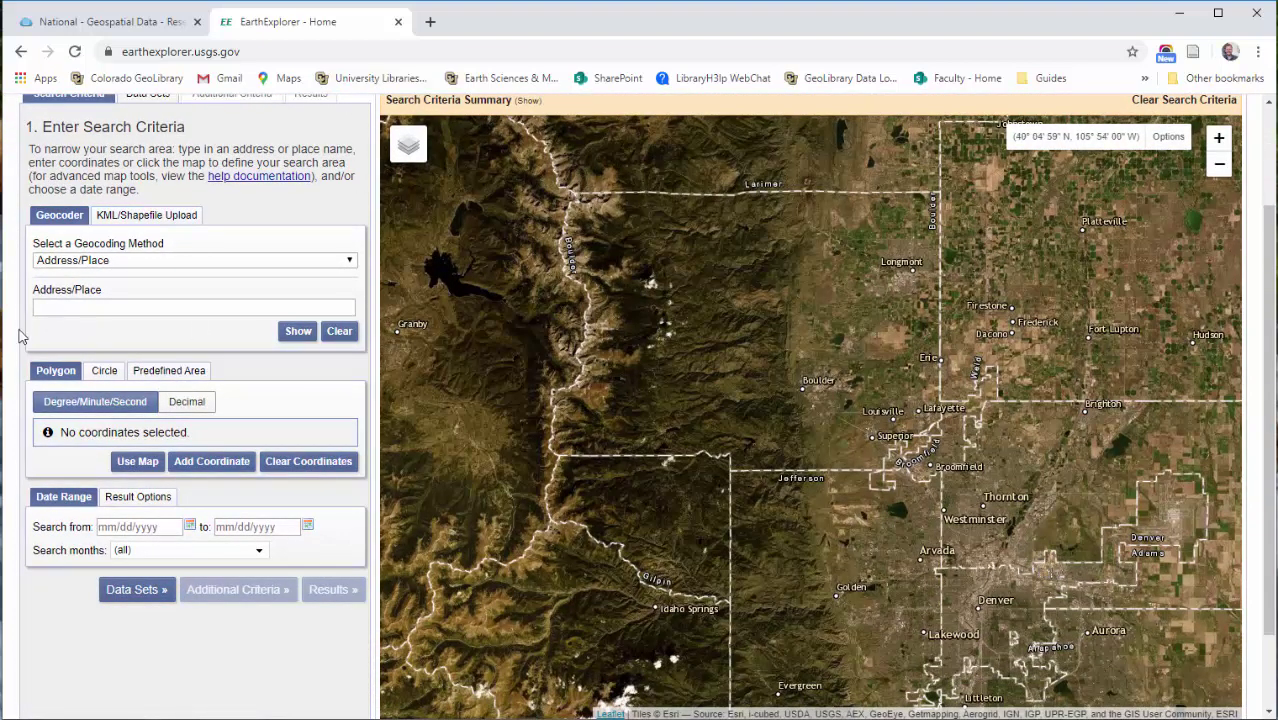
# - Turn the map view into a polygon and drag its four corners inward around Boulder
pyautogui.click(128, 466)
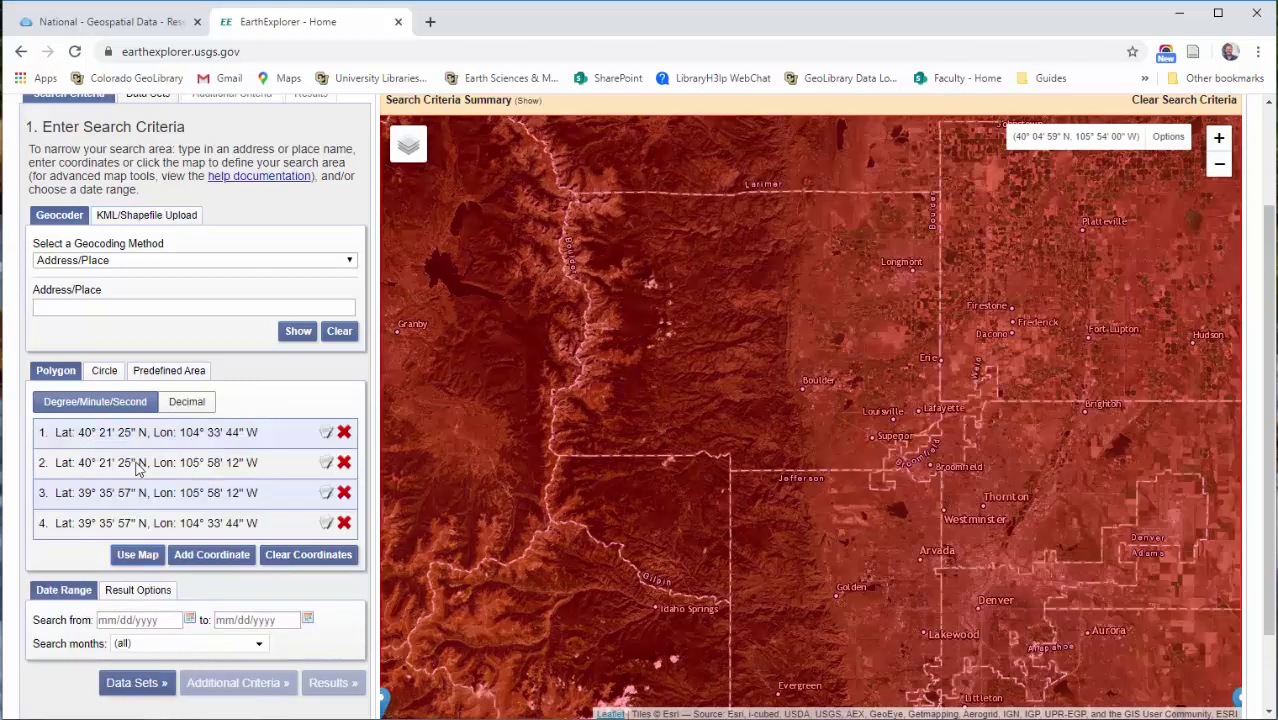
pyautogui.scroll(-1, 787, 470)
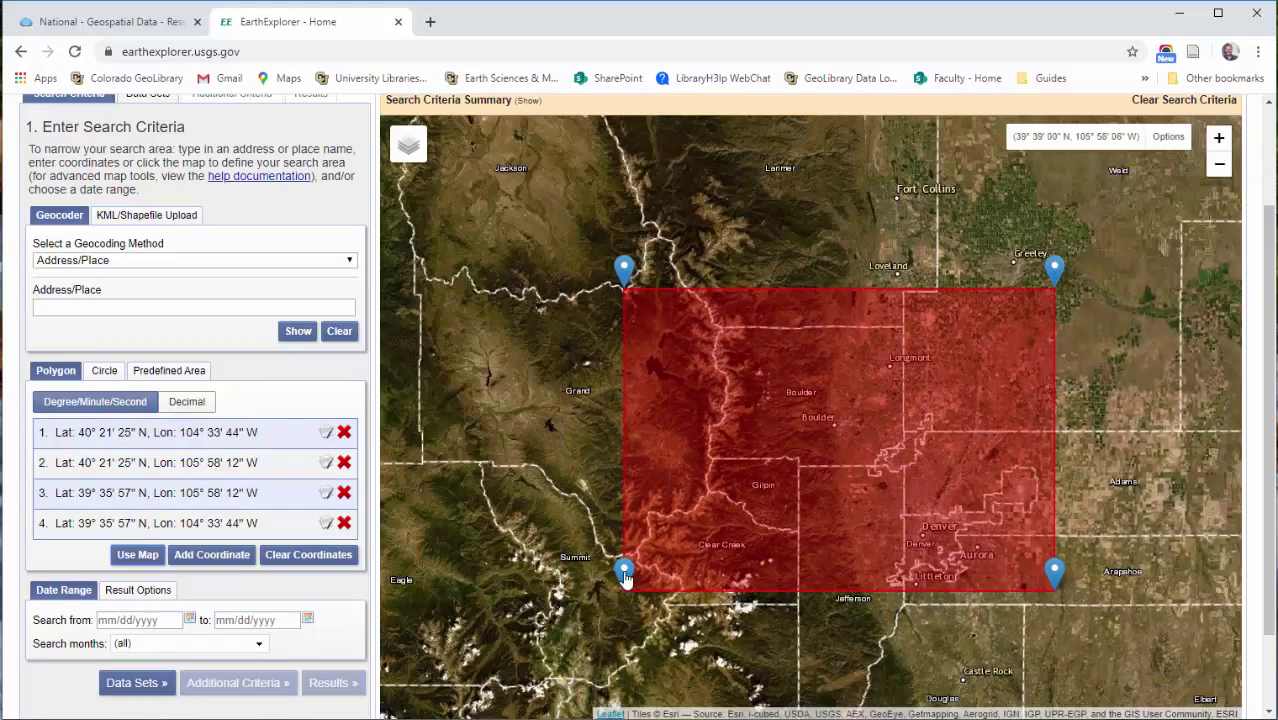
pyautogui.moveTo(624, 574); pyautogui.dragTo(654, 530)
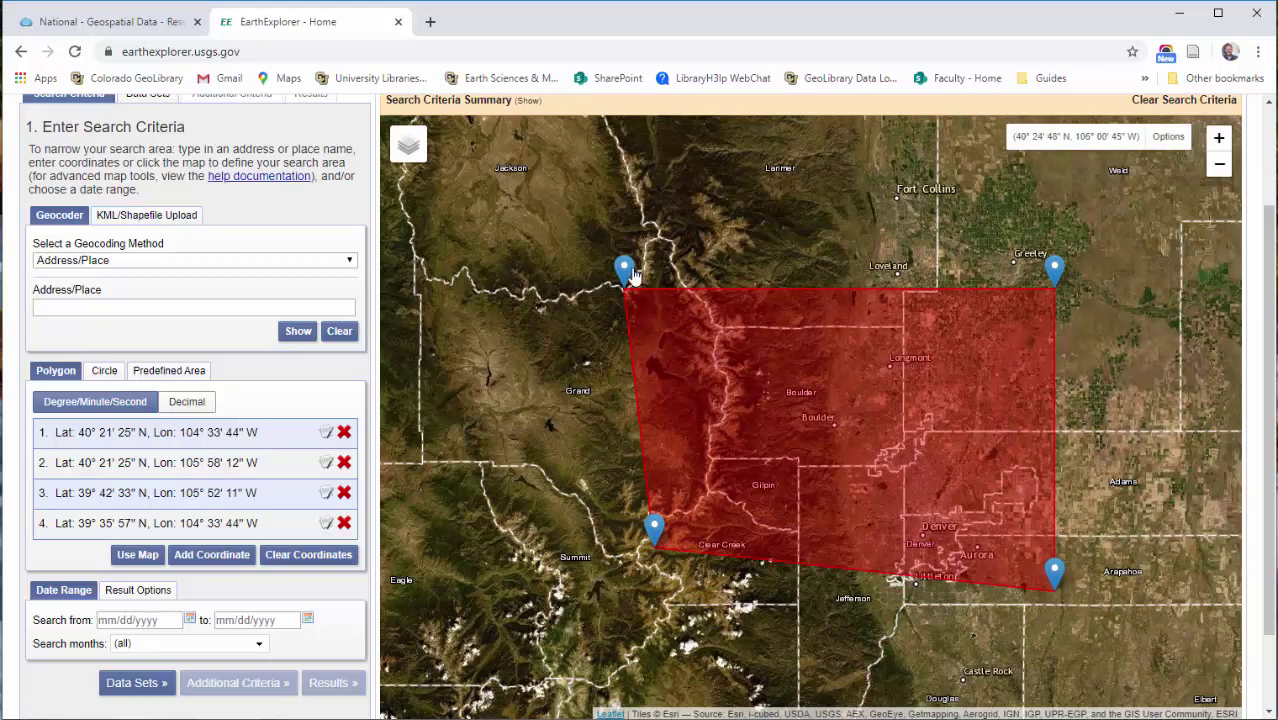
pyautogui.moveTo(632, 276); pyautogui.dragTo(670, 293)
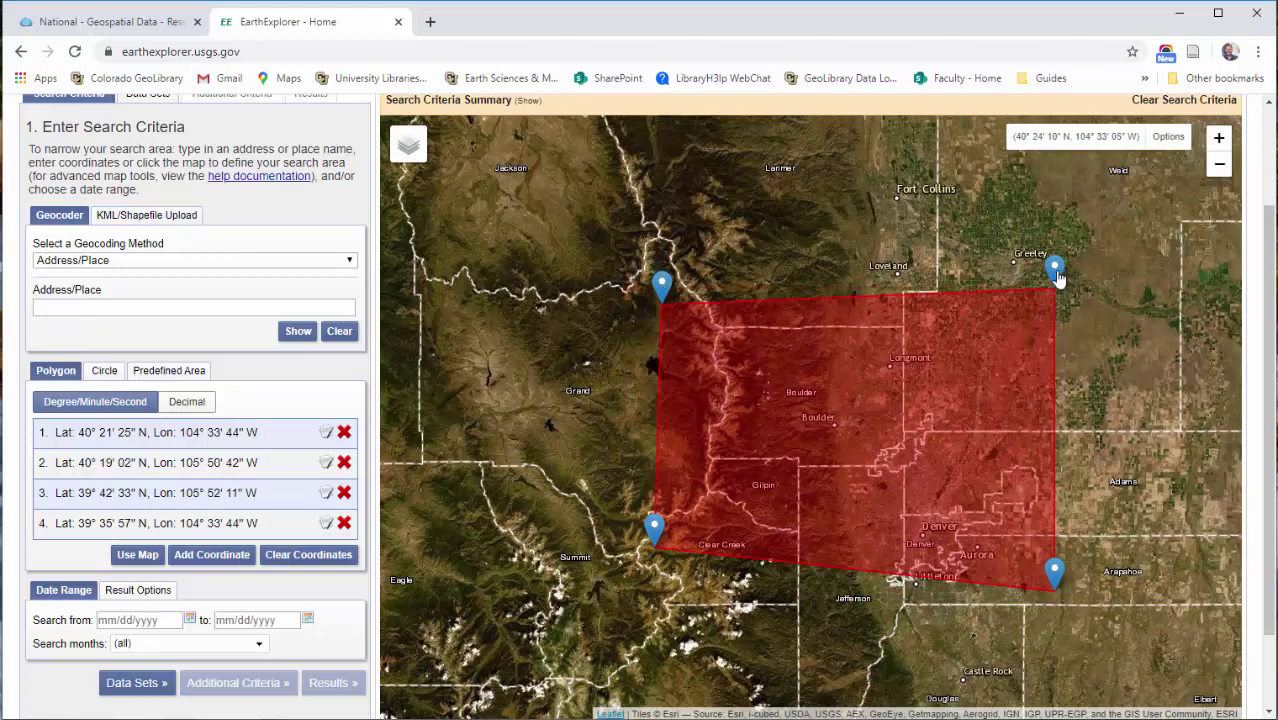
pyautogui.moveTo(1058, 278)
pyautogui.mouseDown()
pyautogui.moveTo(930, 290)
pyautogui.moveTo(932, 303)
pyautogui.mouseUp()
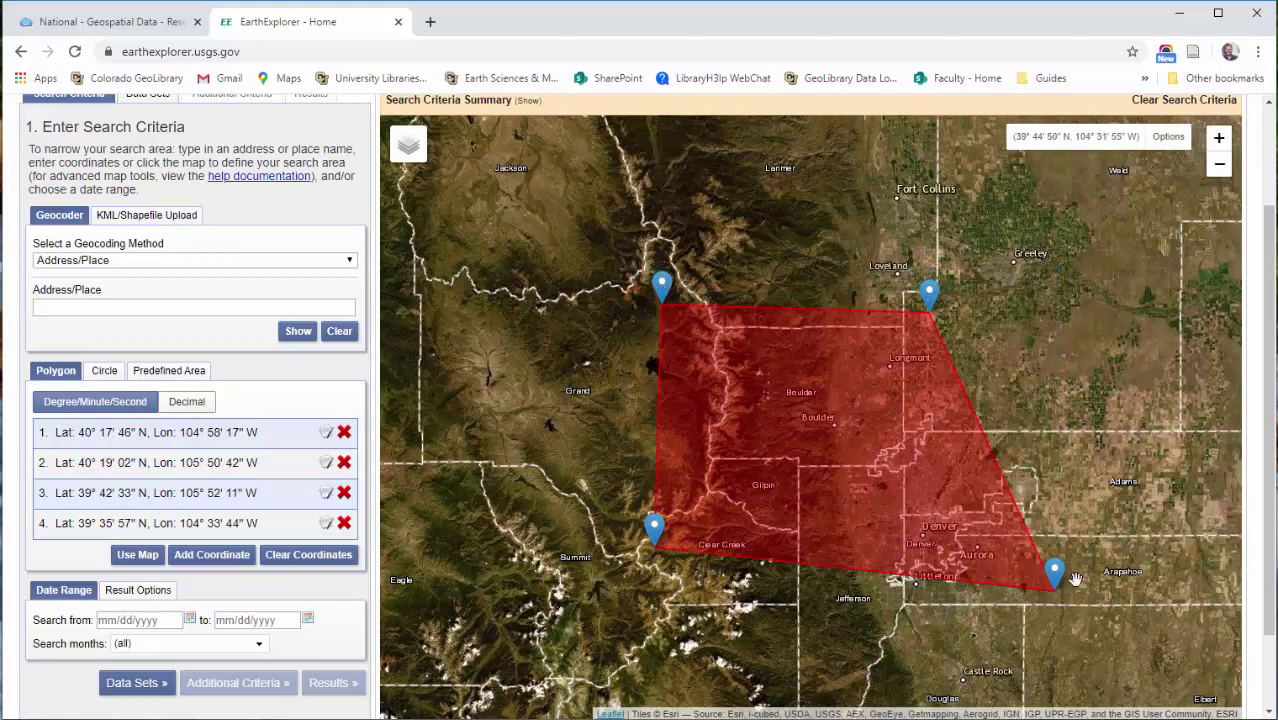
pyautogui.moveTo(1056, 582); pyautogui.dragTo(932, 486)
pyautogui.moveTo(654, 530); pyautogui.dragTo(670, 475)
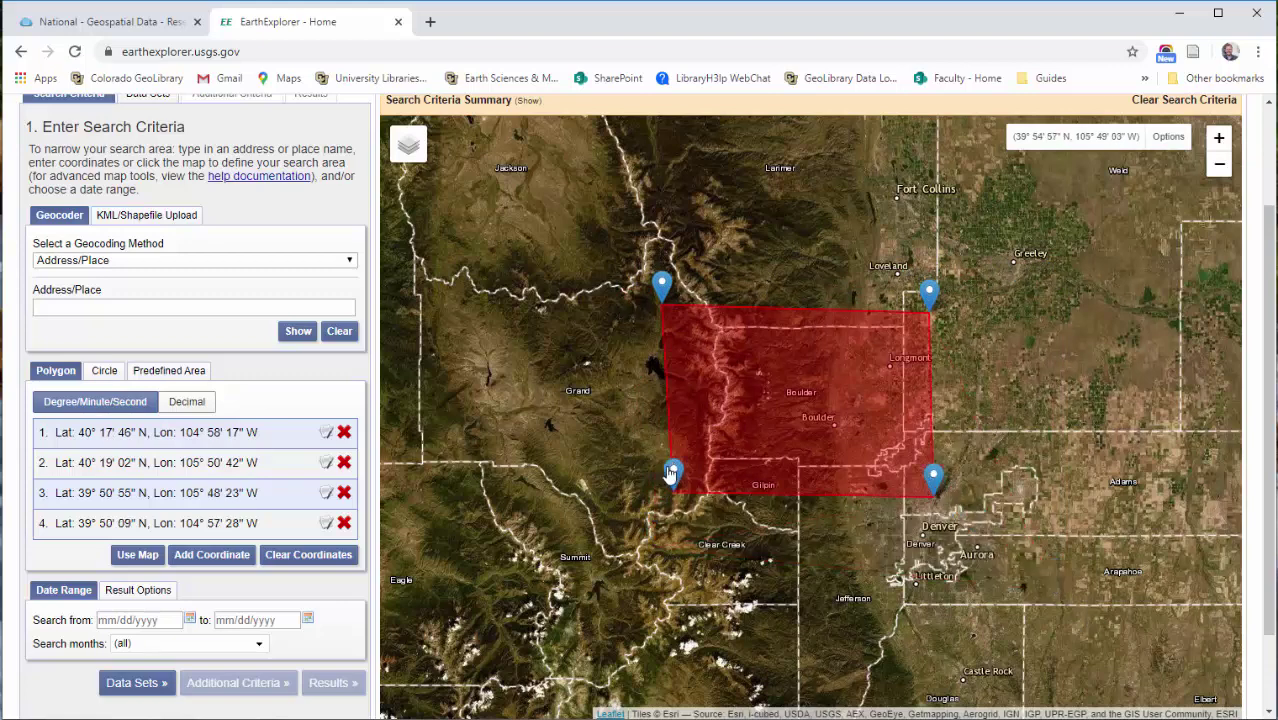
pyautogui.scroll(-2, 207, 515)
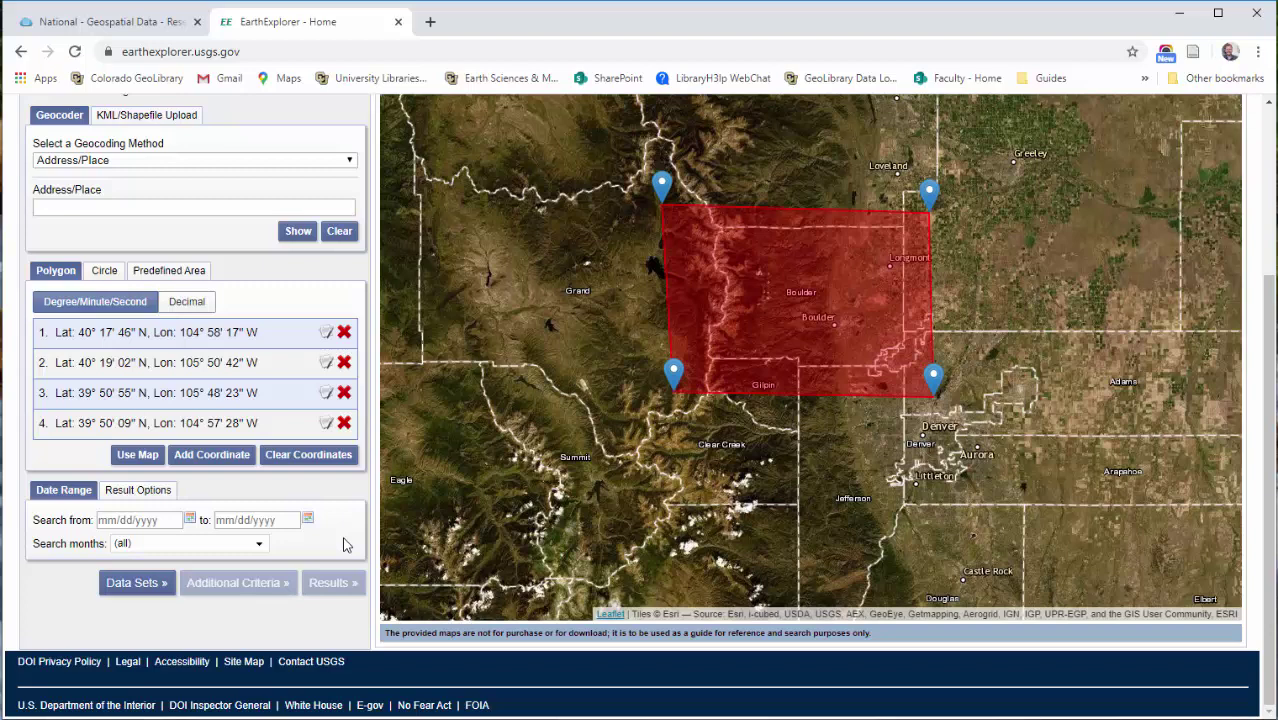
# - Set the search start date to 07/01/2017 with the calendar picker
pyautogui.click(187, 519)
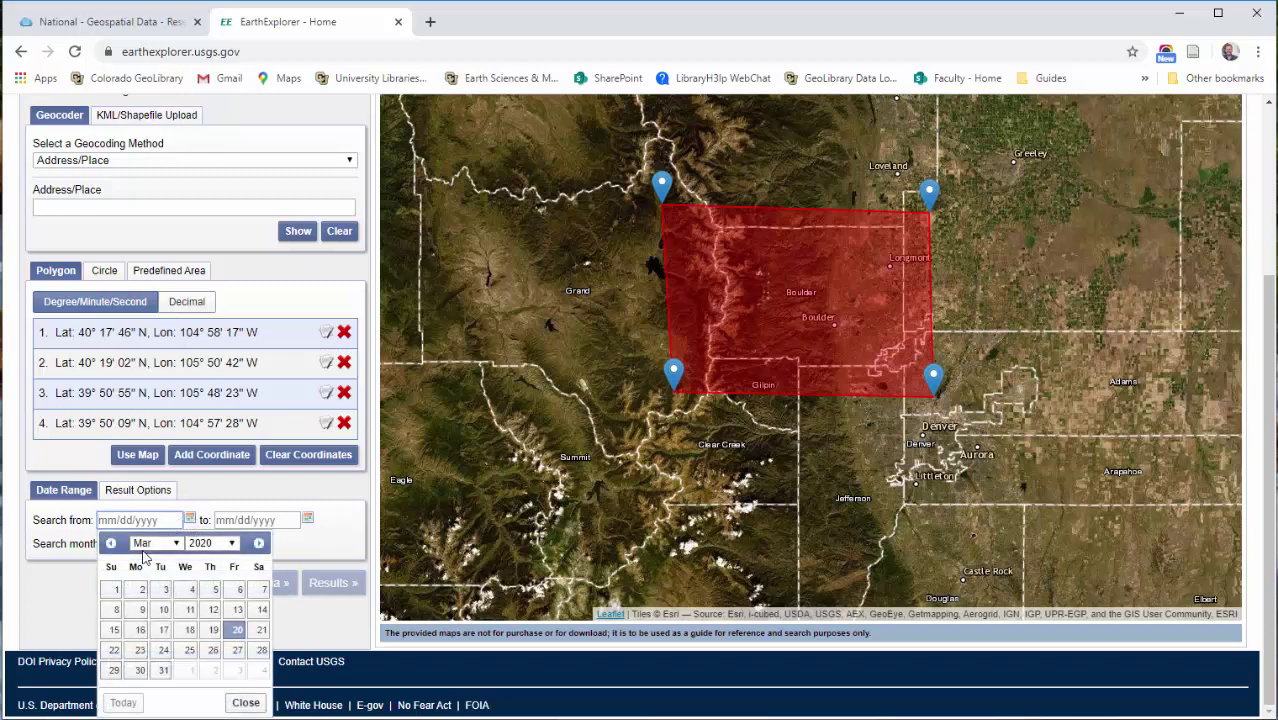
pyautogui.click(176, 544)
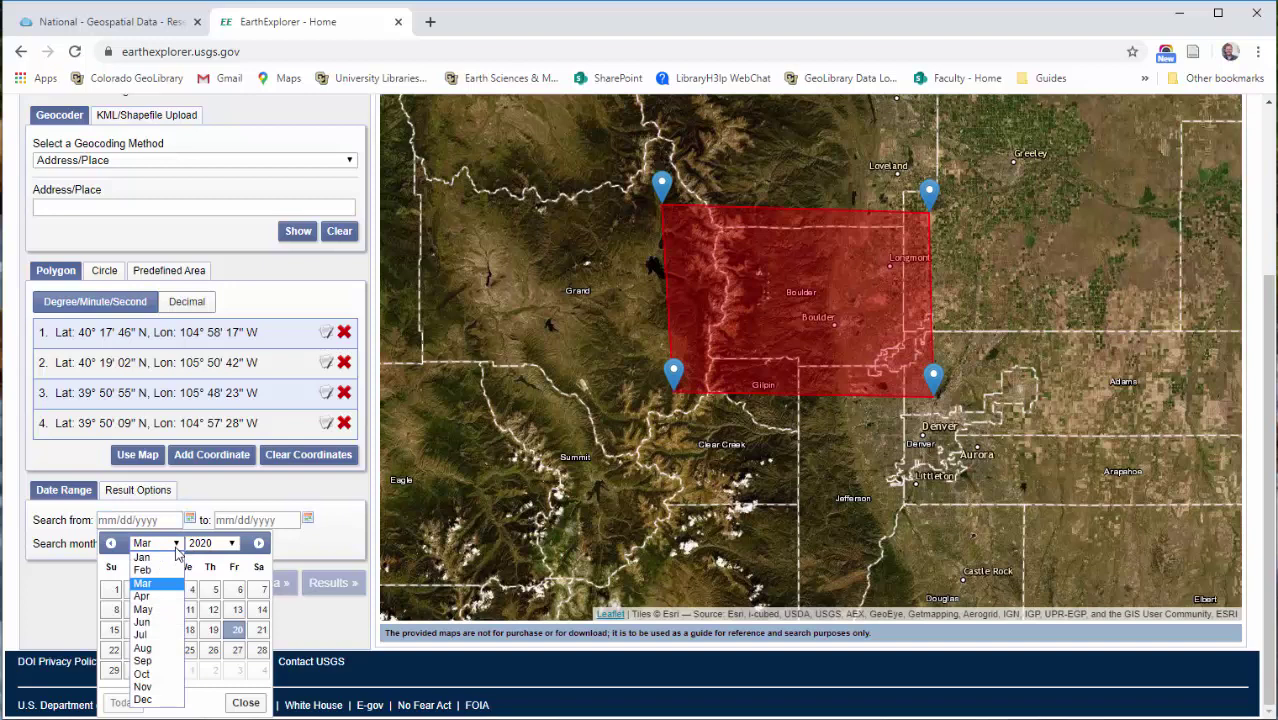
pyautogui.click(172, 636)
pyautogui.click(231, 543)
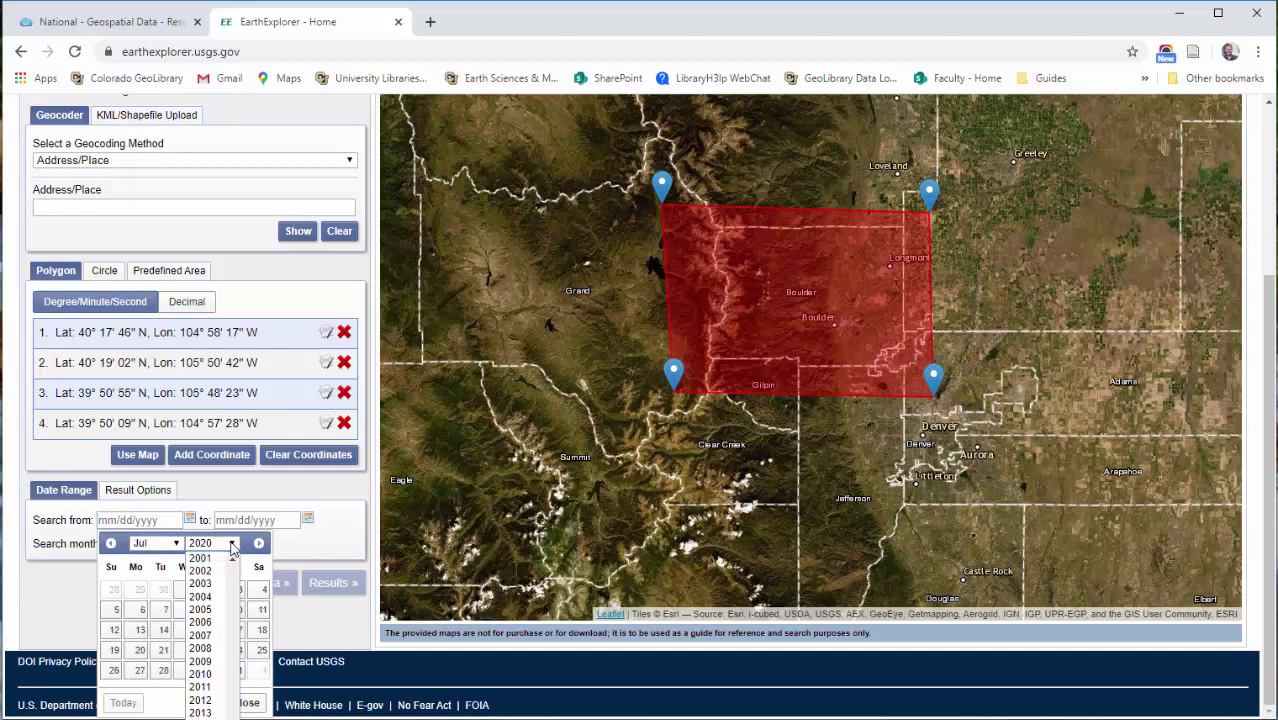
pyautogui.click(200, 690)
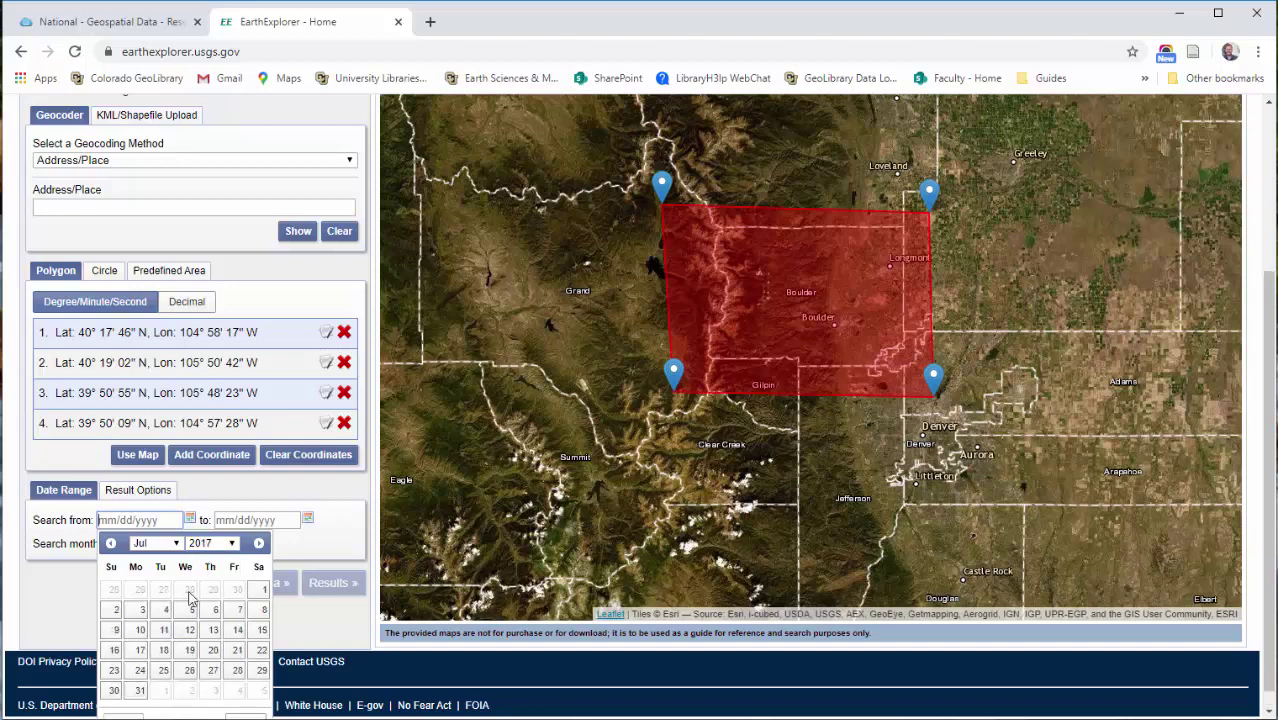
pyautogui.click(260, 590)
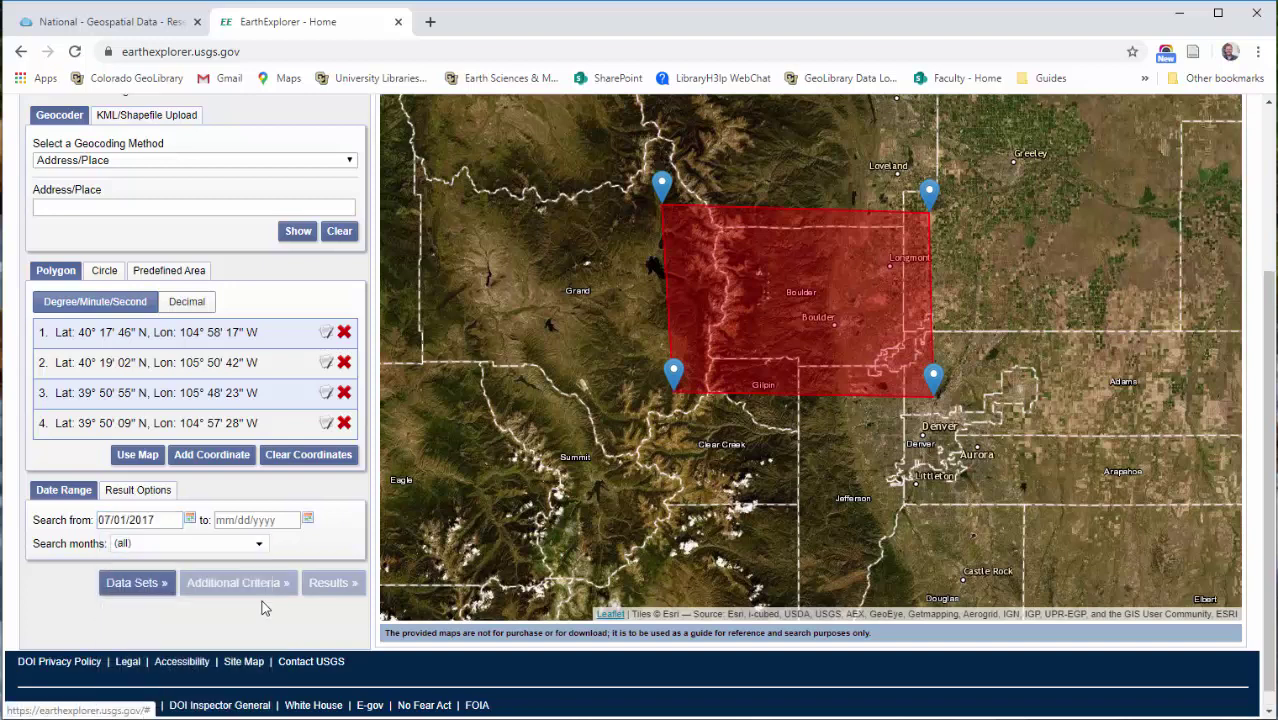
# - Set the search end date to 07/31/2017
pyautogui.click(309, 520)
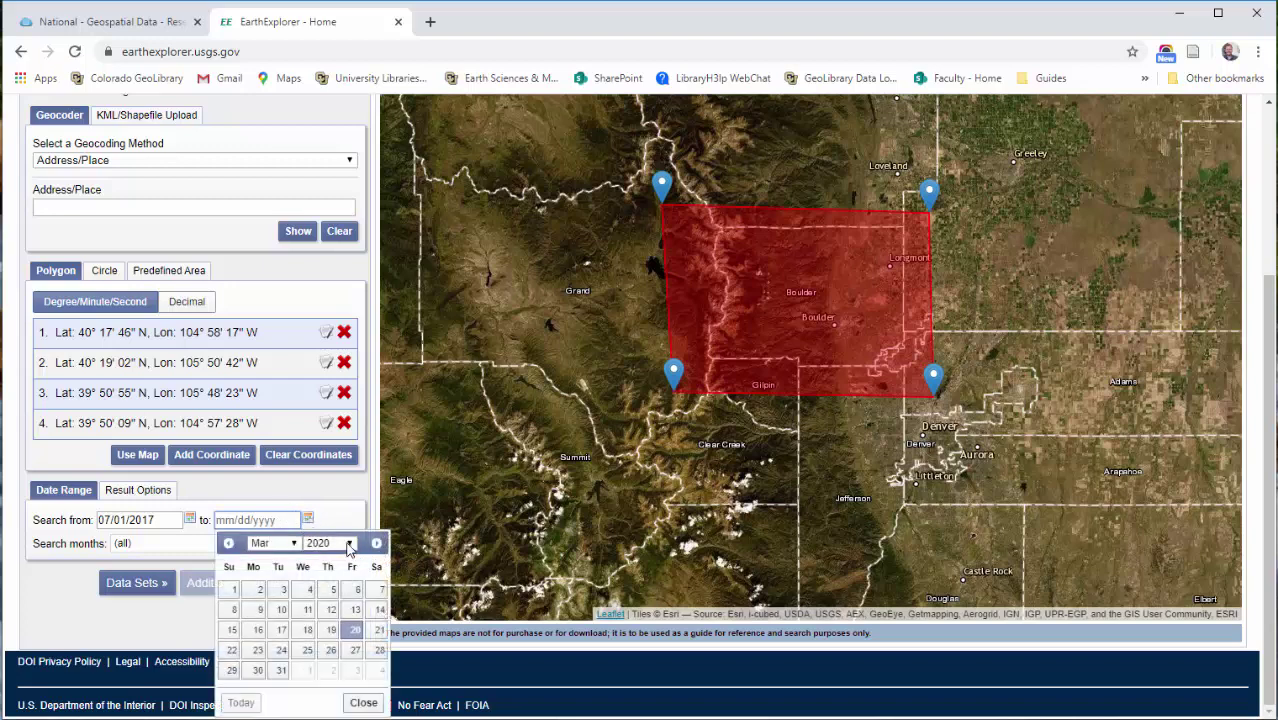
pyautogui.click(322, 543)
pyautogui.click(305, 546)
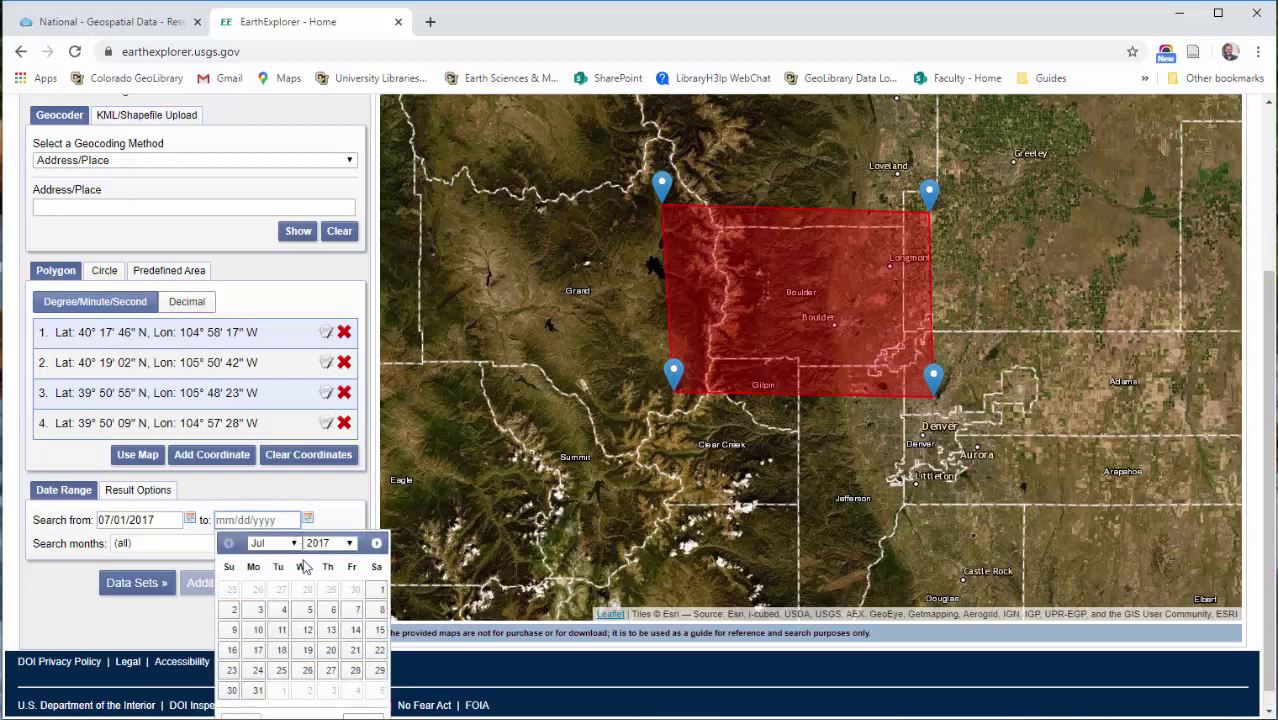
pyautogui.click(258, 690)
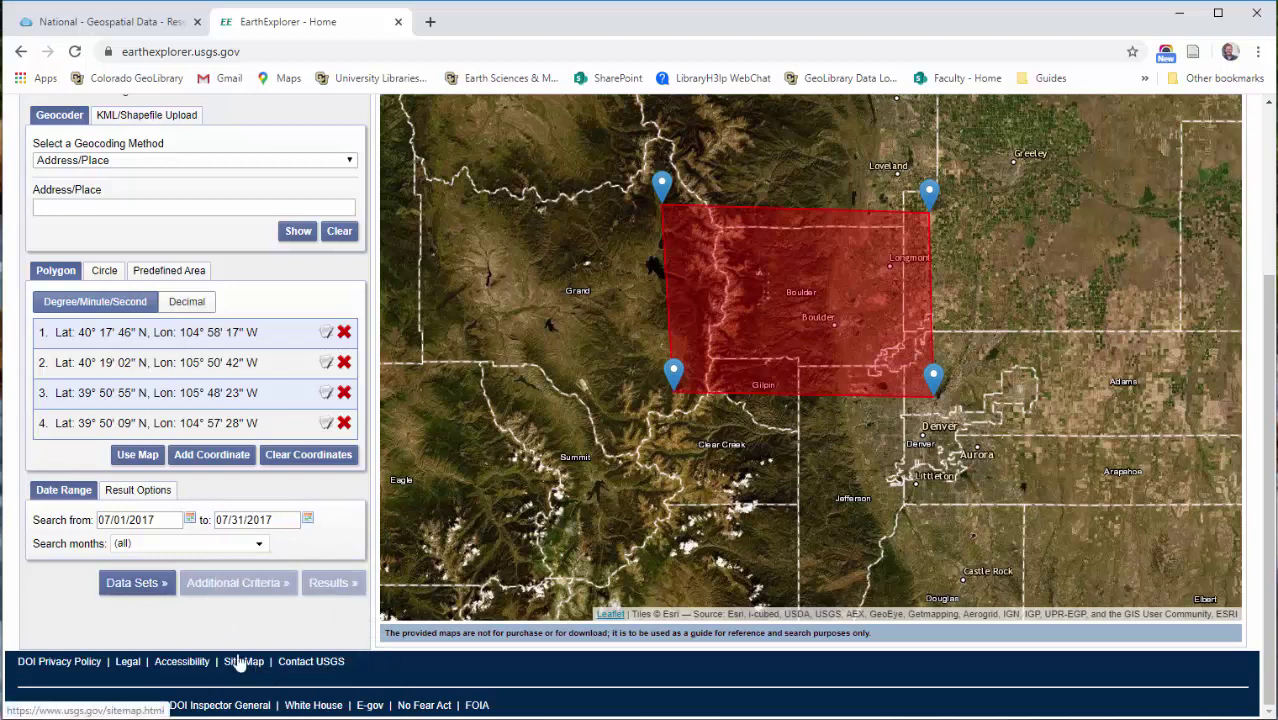
pyautogui.scroll(2, 240, 495)
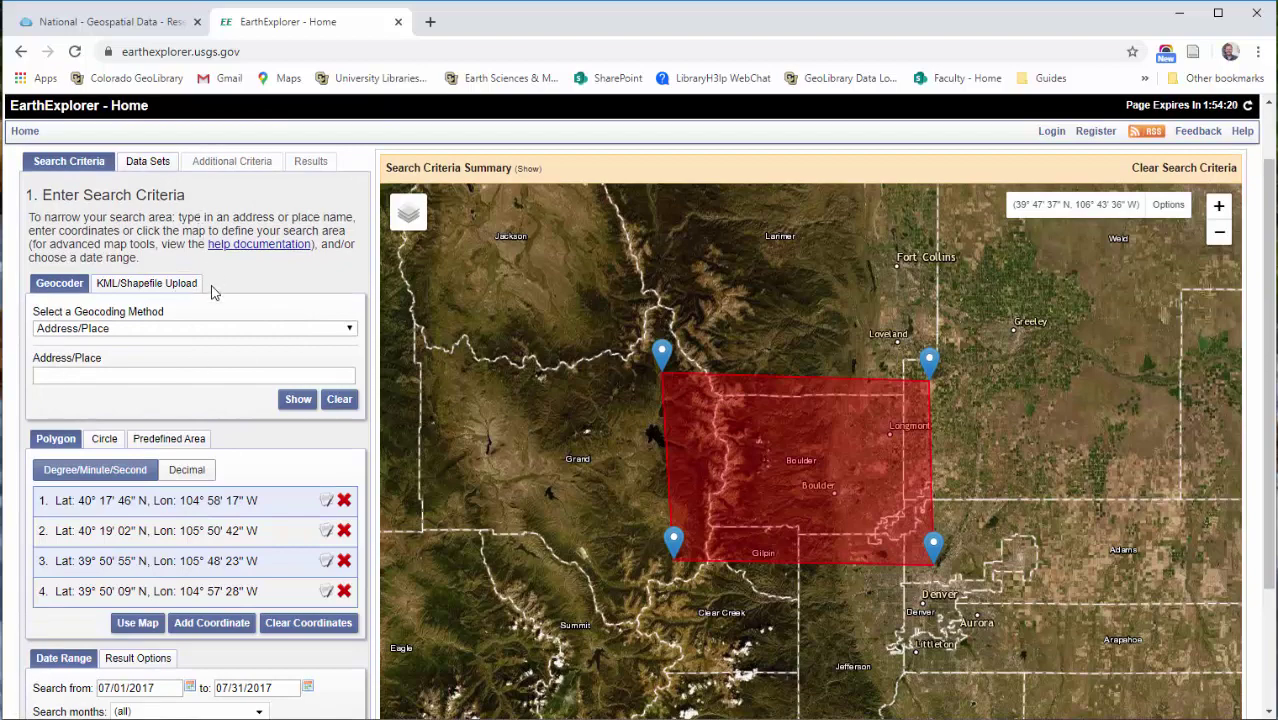
pyautogui.scroll(-2, 211, 300)
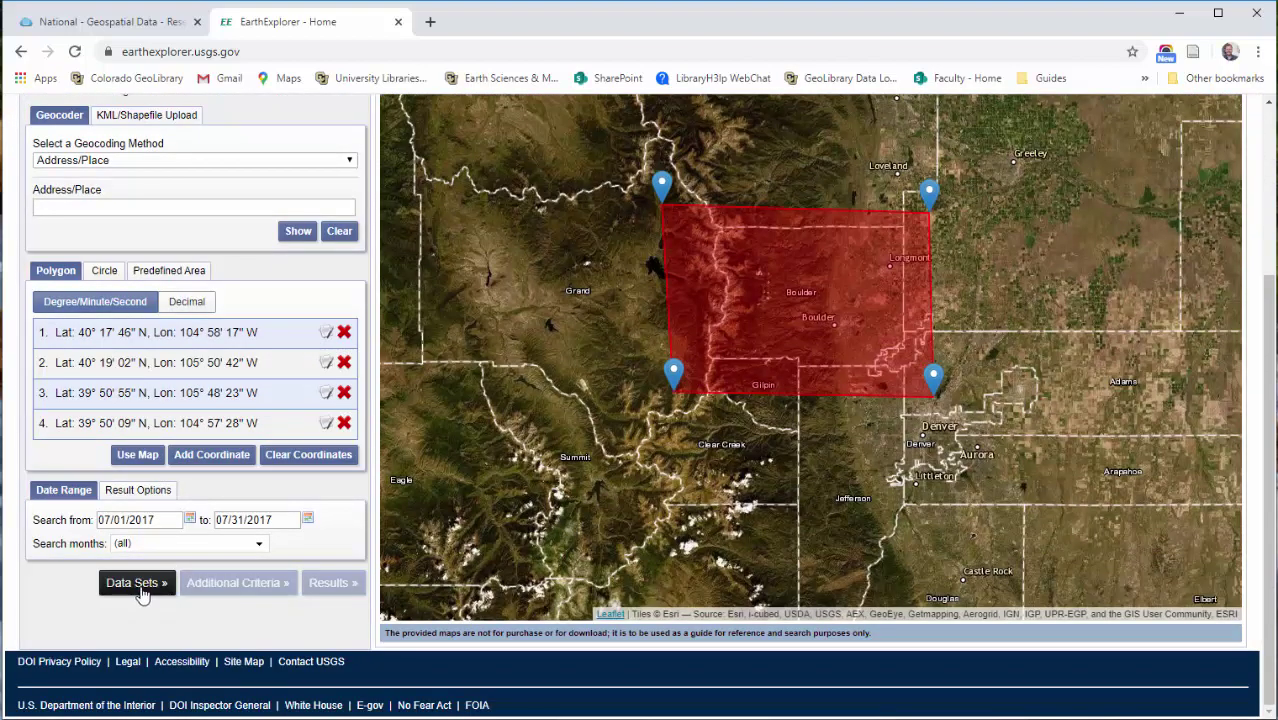
pyautogui.scroll(3, 180, 336)
# - Go to Data Sets and expand Aerial Imagery to list DOQ, NAIP, NAPP and NHAP
pyautogui.click(148, 236)
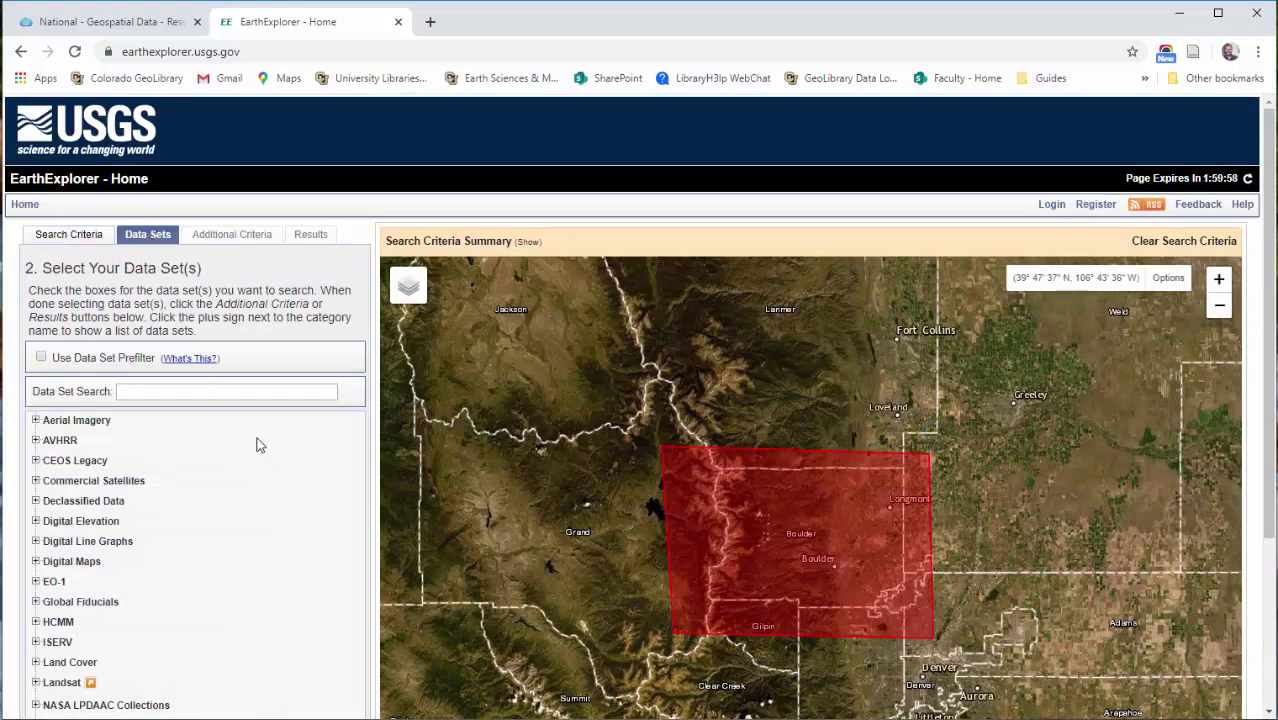
pyautogui.scroll(-1, 257, 445)
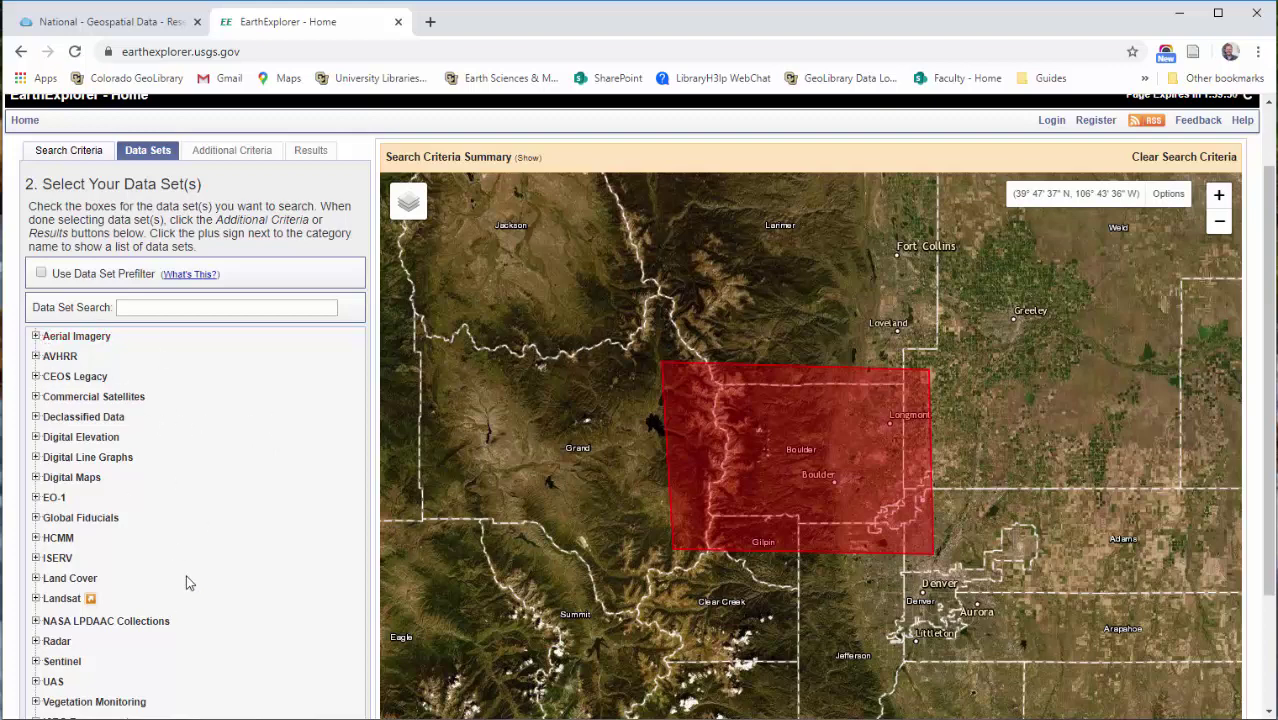
pyautogui.click(37, 338)
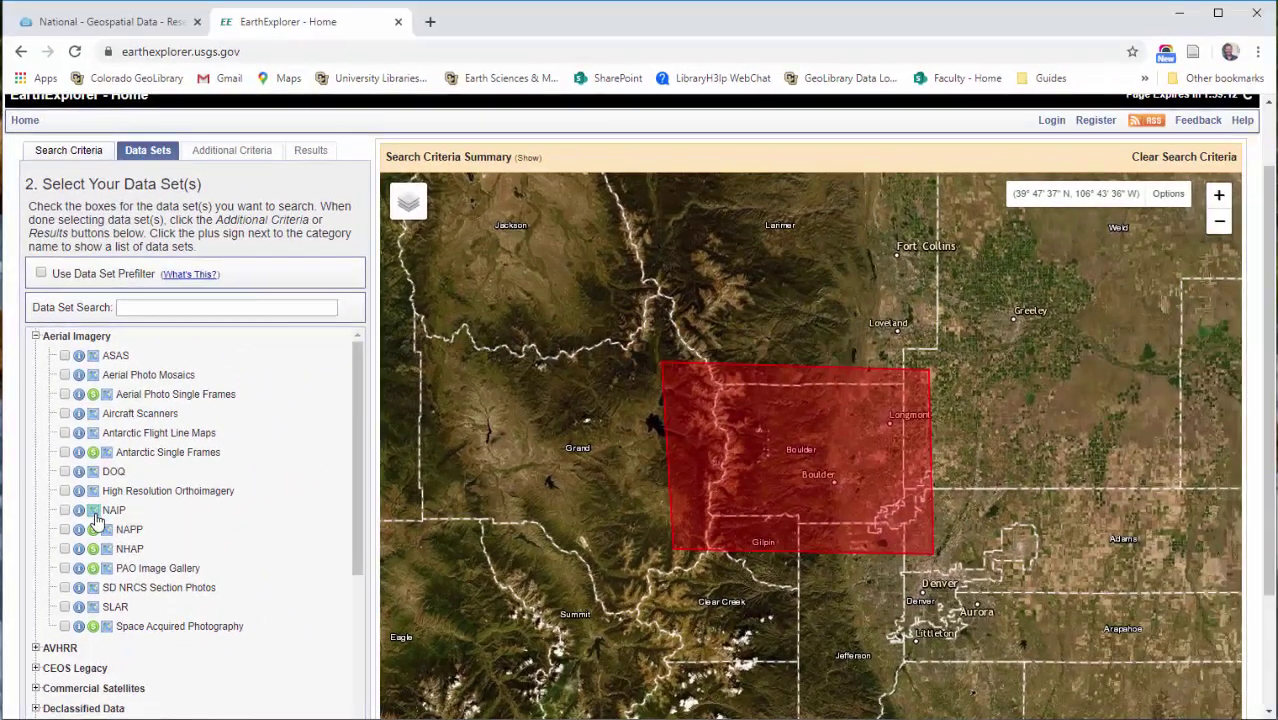
# - Show NAIP coverage footprints and pan and zoom the map to inspect them
pyautogui.click(95, 513)
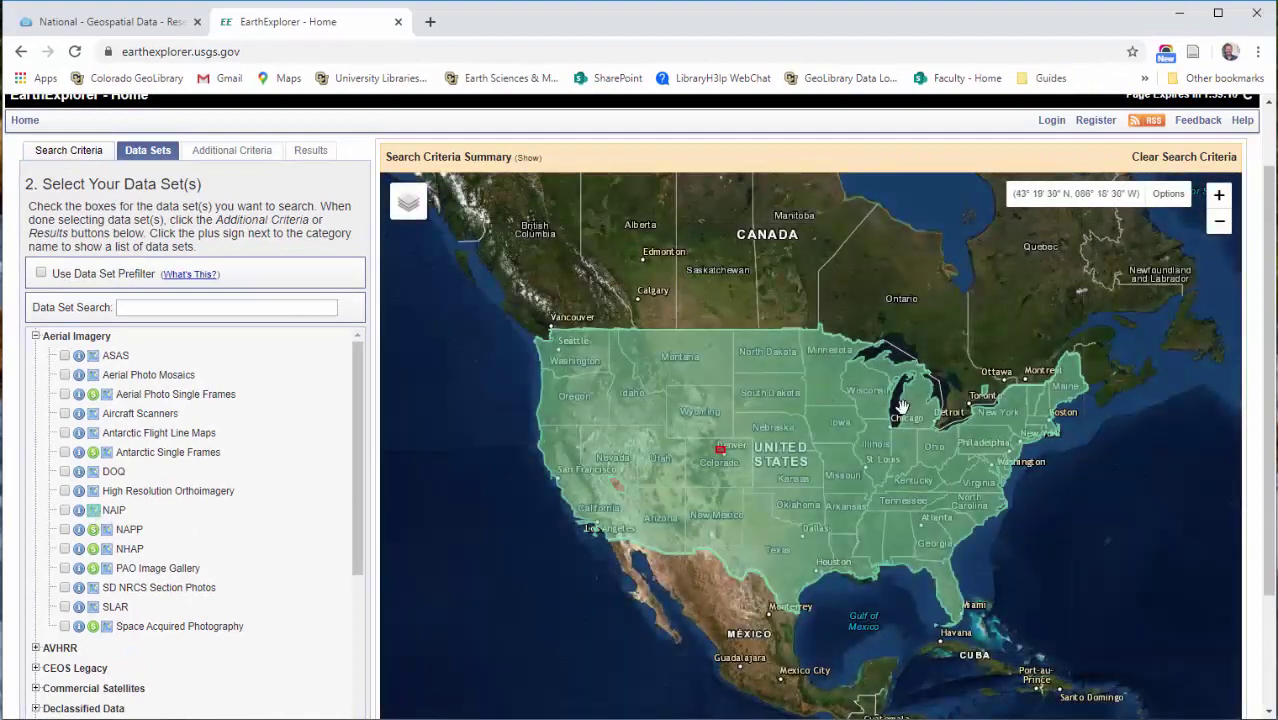
pyautogui.moveTo(556, 366); pyautogui.dragTo(600, 310)
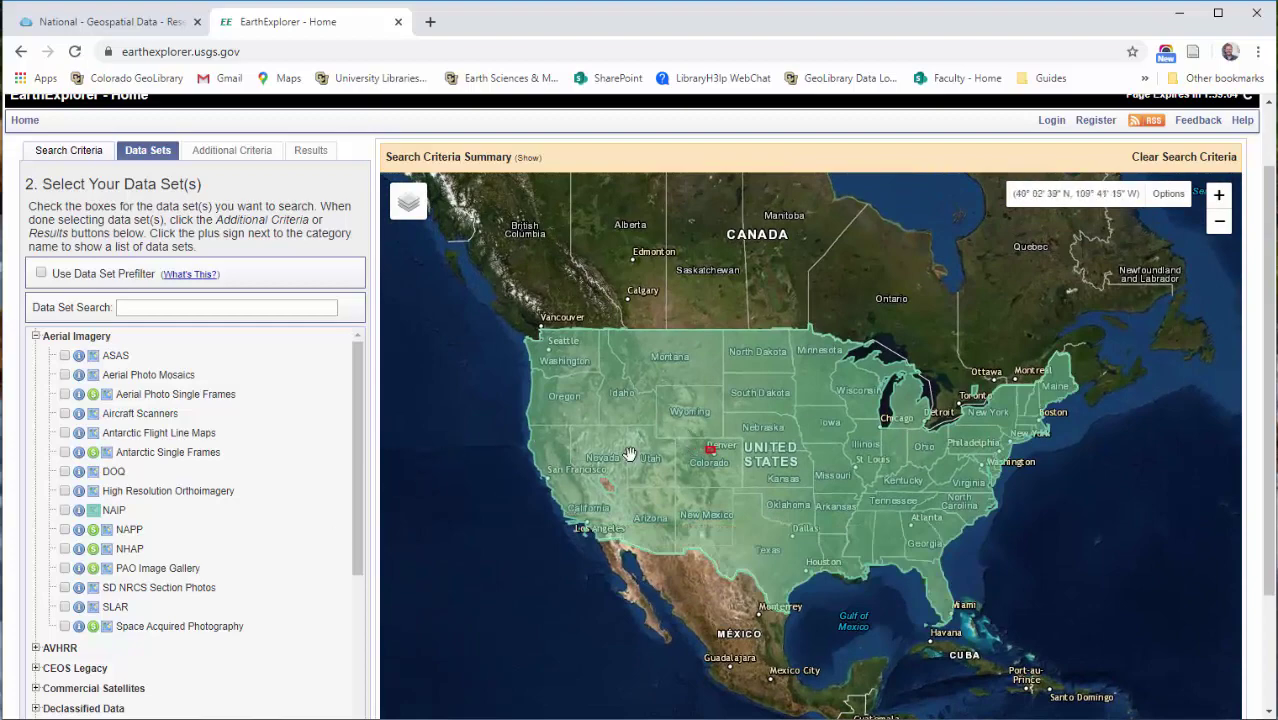
pyautogui.scroll(1, 695, 459)
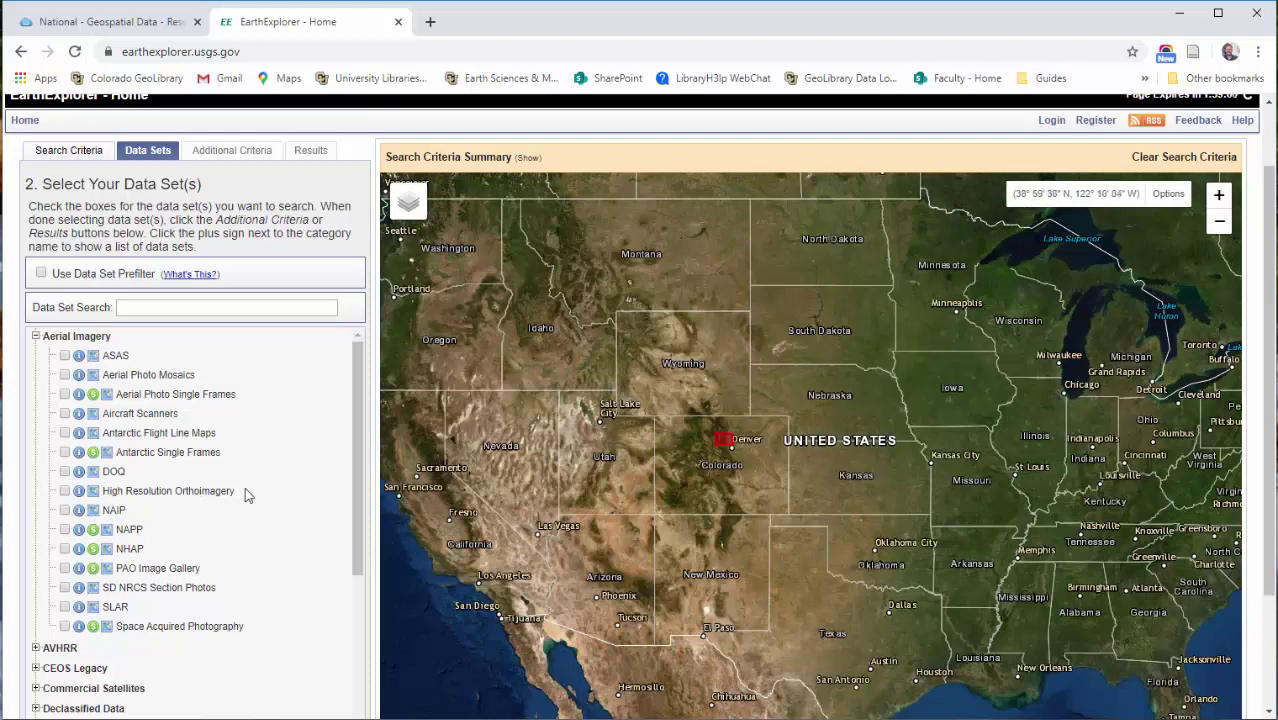
pyautogui.scroll(1, 700, 445)
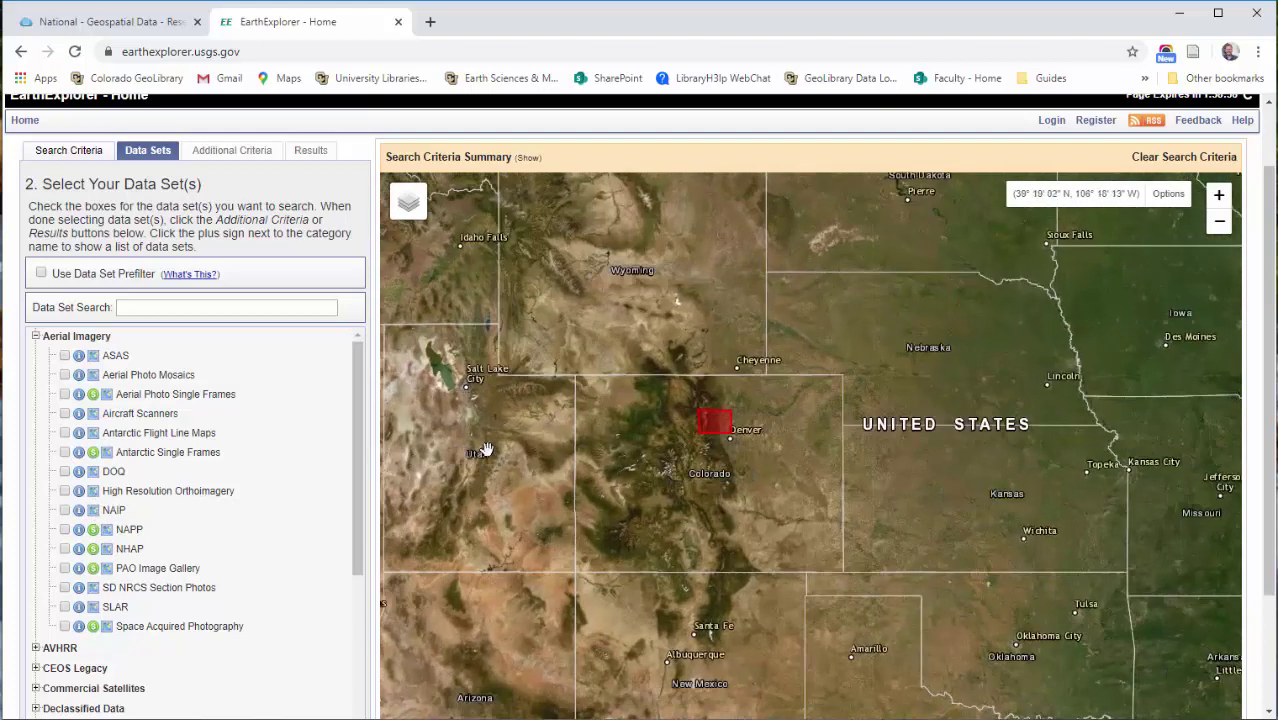
# - Show High Resolution Orthoimagery coverage, zoom to Boulder, then hide it again
pyautogui.click(93, 491)
pyautogui.scroll(2, 757, 397)
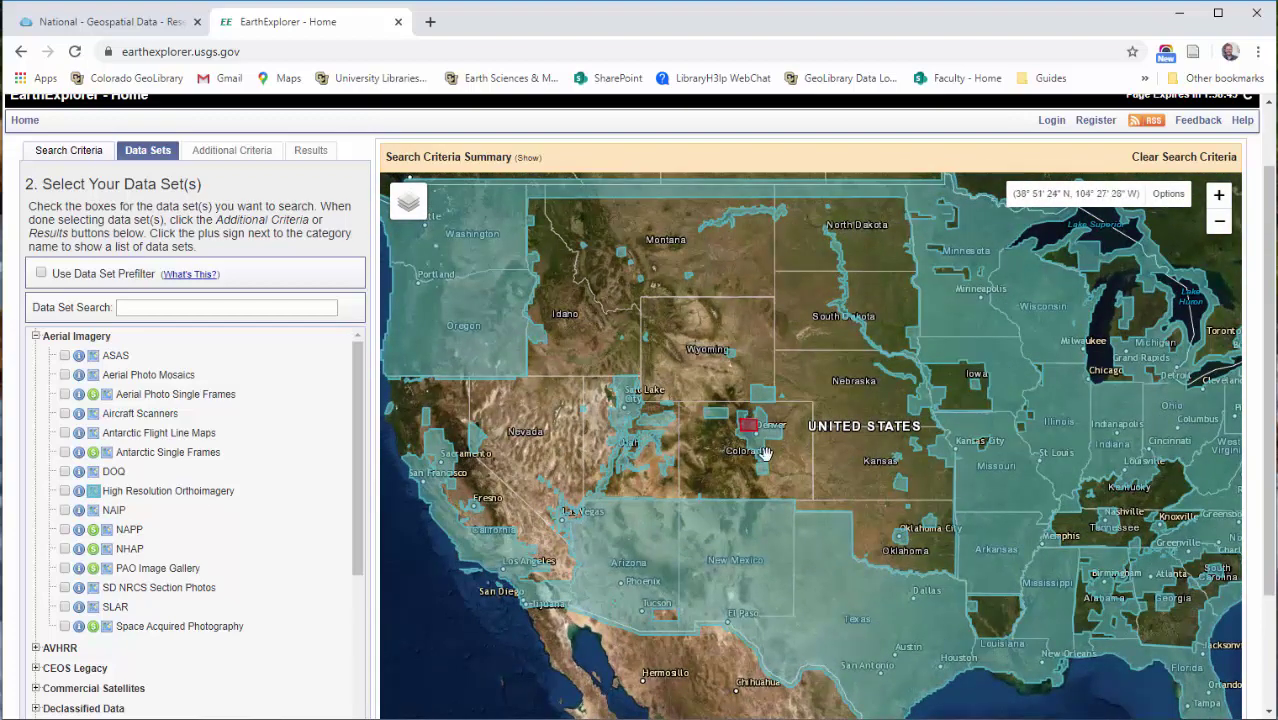
pyautogui.scroll(2, 763, 451)
pyautogui.scroll(1, 812, 391)
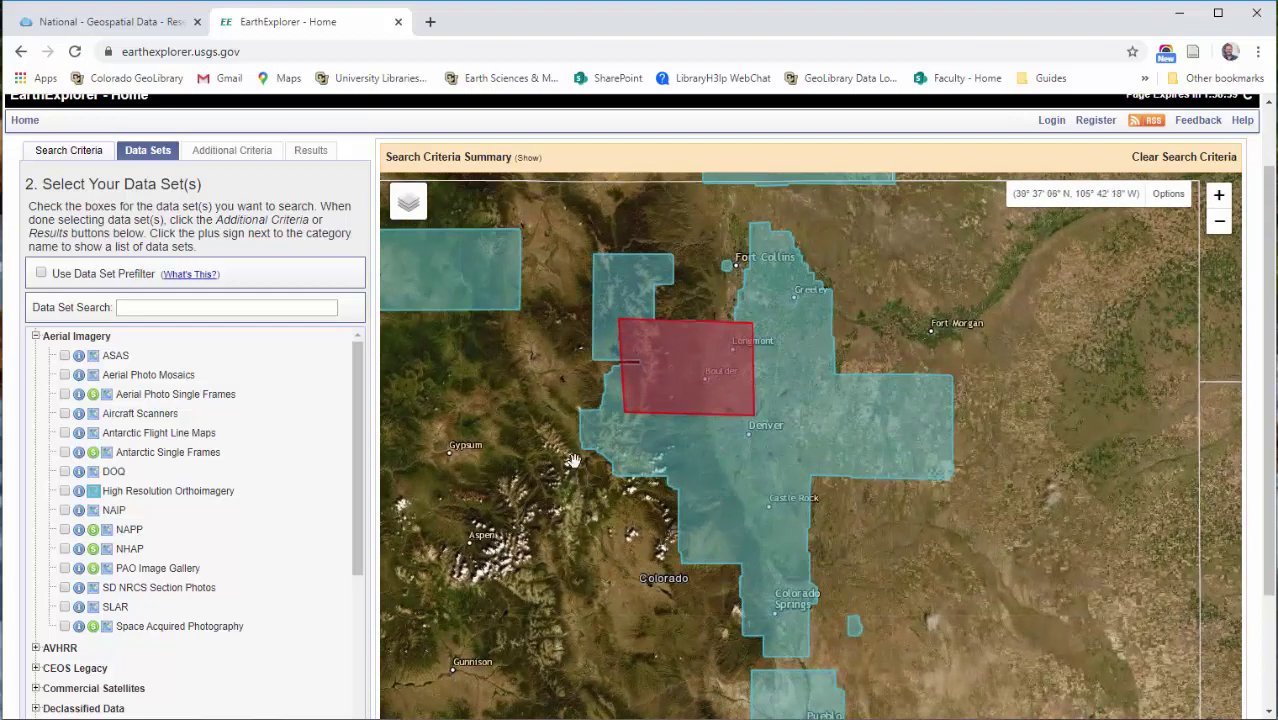
pyautogui.click(94, 491)
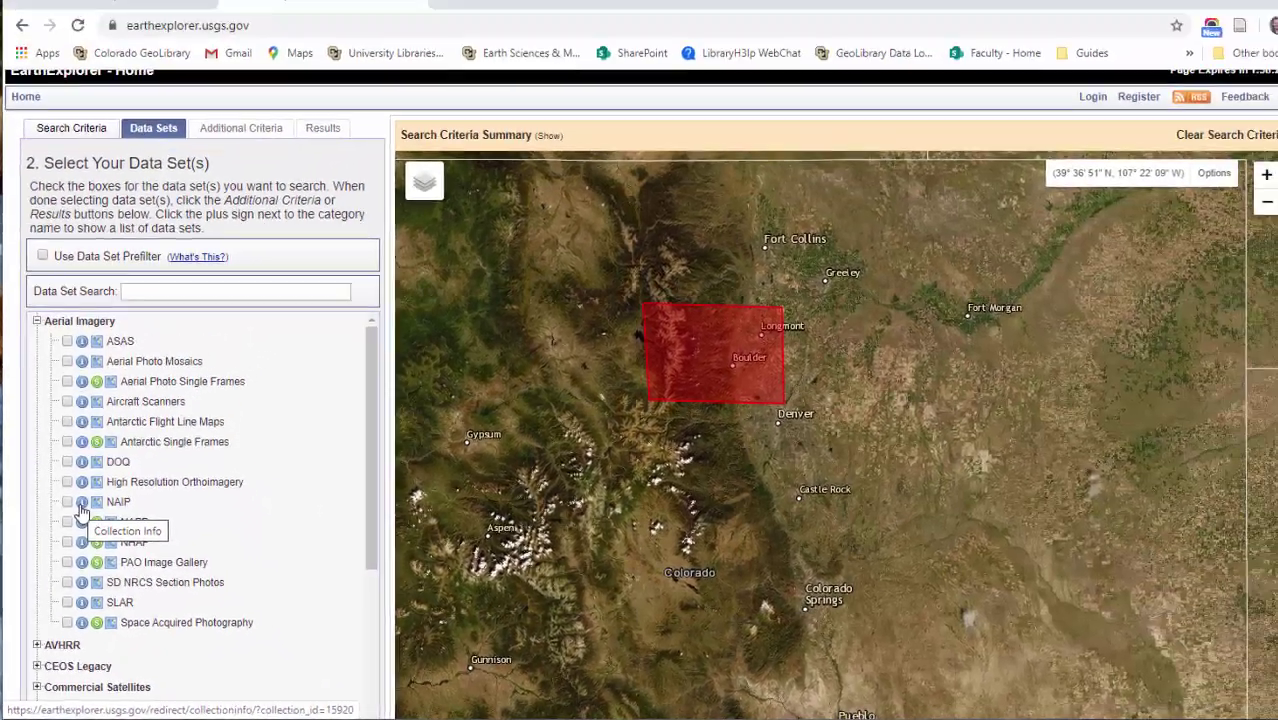
# - Open the USGS EROS NAIP page and read through its description, coverage maps and access details
pyautogui.click(82, 503)
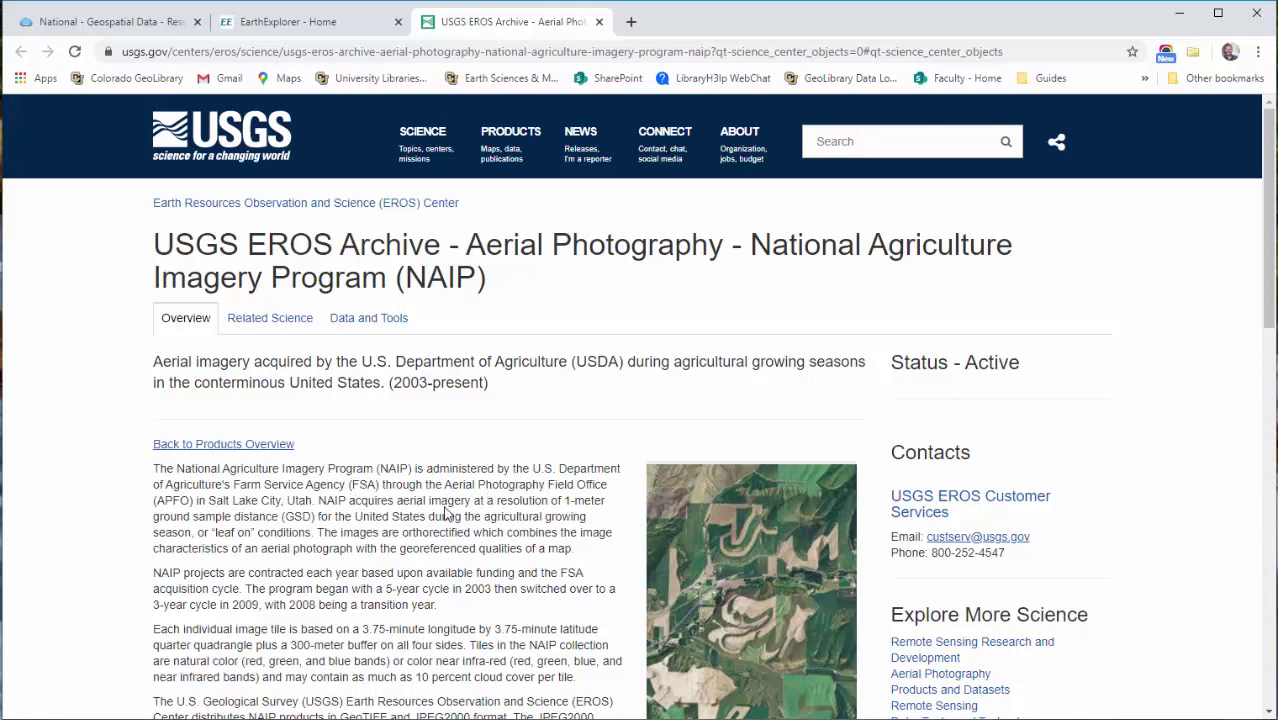
pyautogui.scroll(-1, 446, 512)
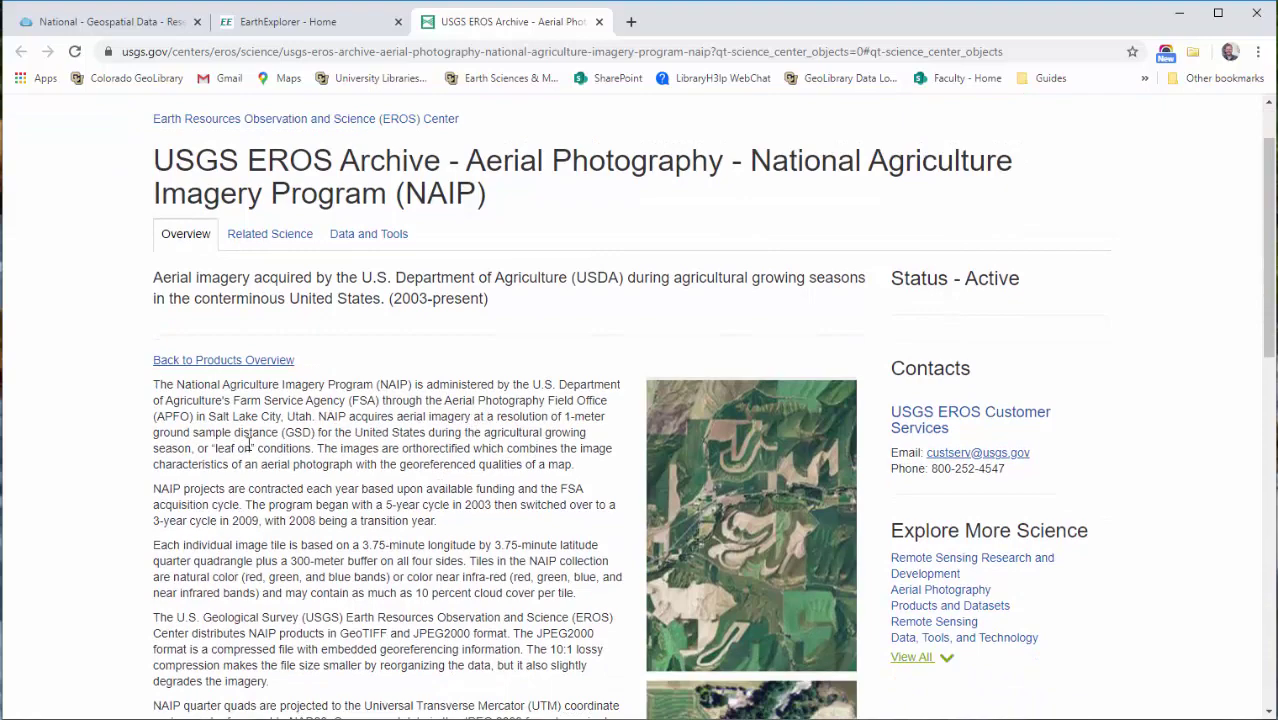
pyautogui.scroll(-2, 325, 432)
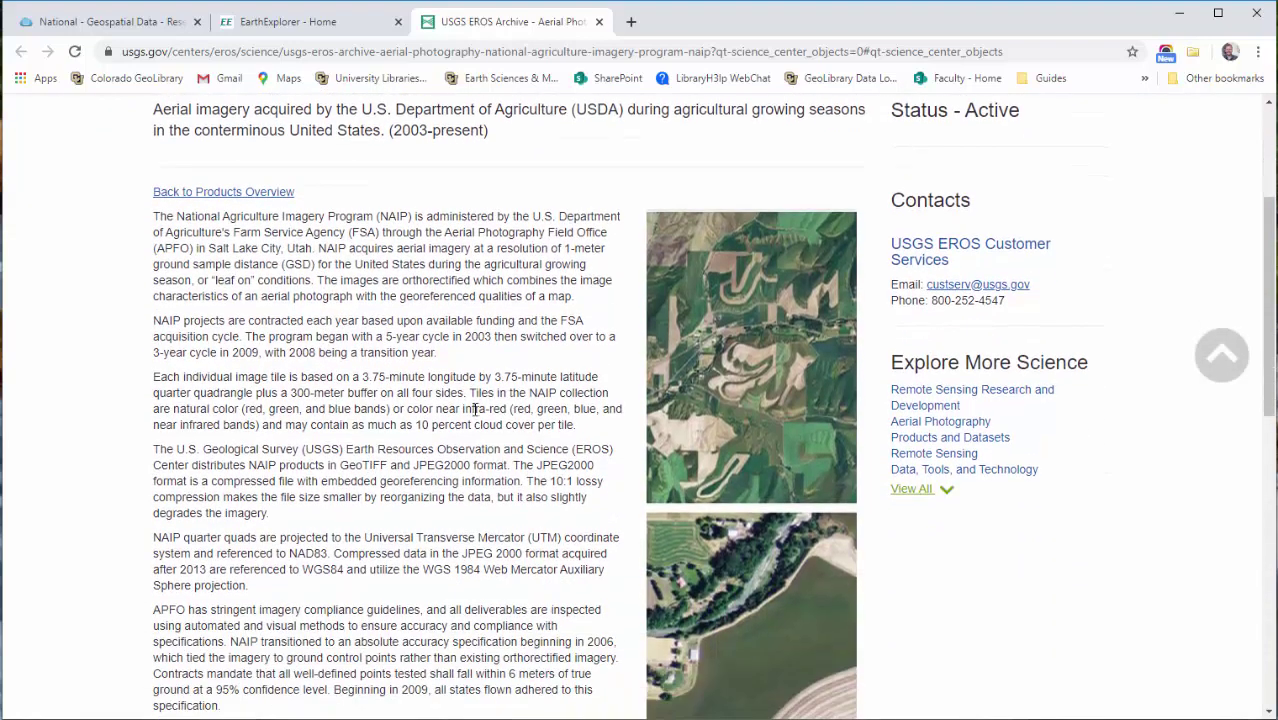
pyautogui.scroll(-3, 237, 443)
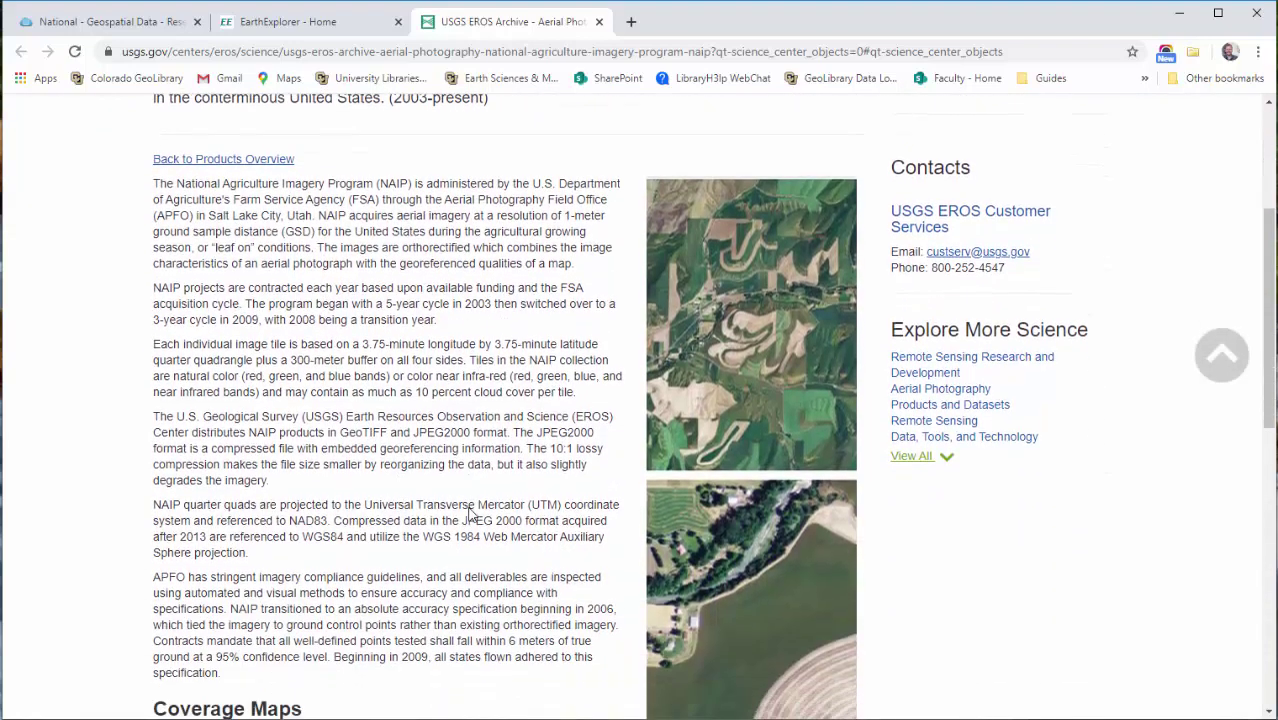
pyautogui.scroll(1, 505, 527)
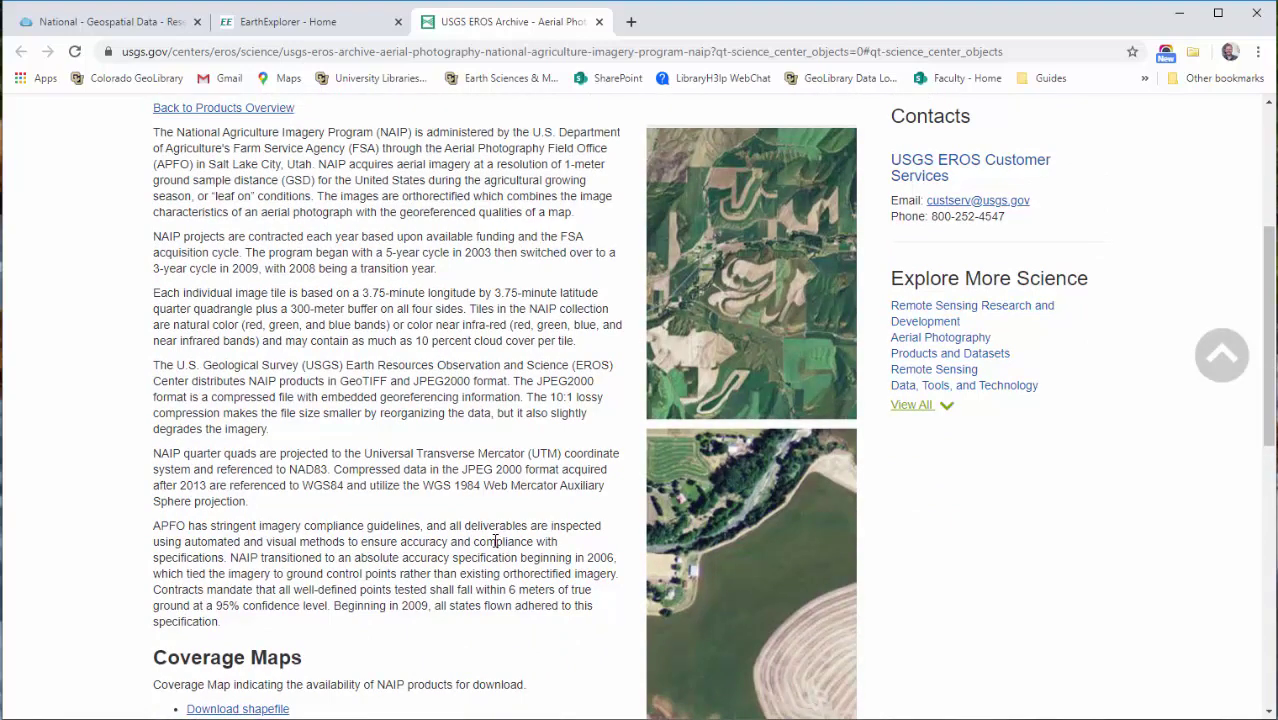
pyautogui.scroll(-1, 493, 545)
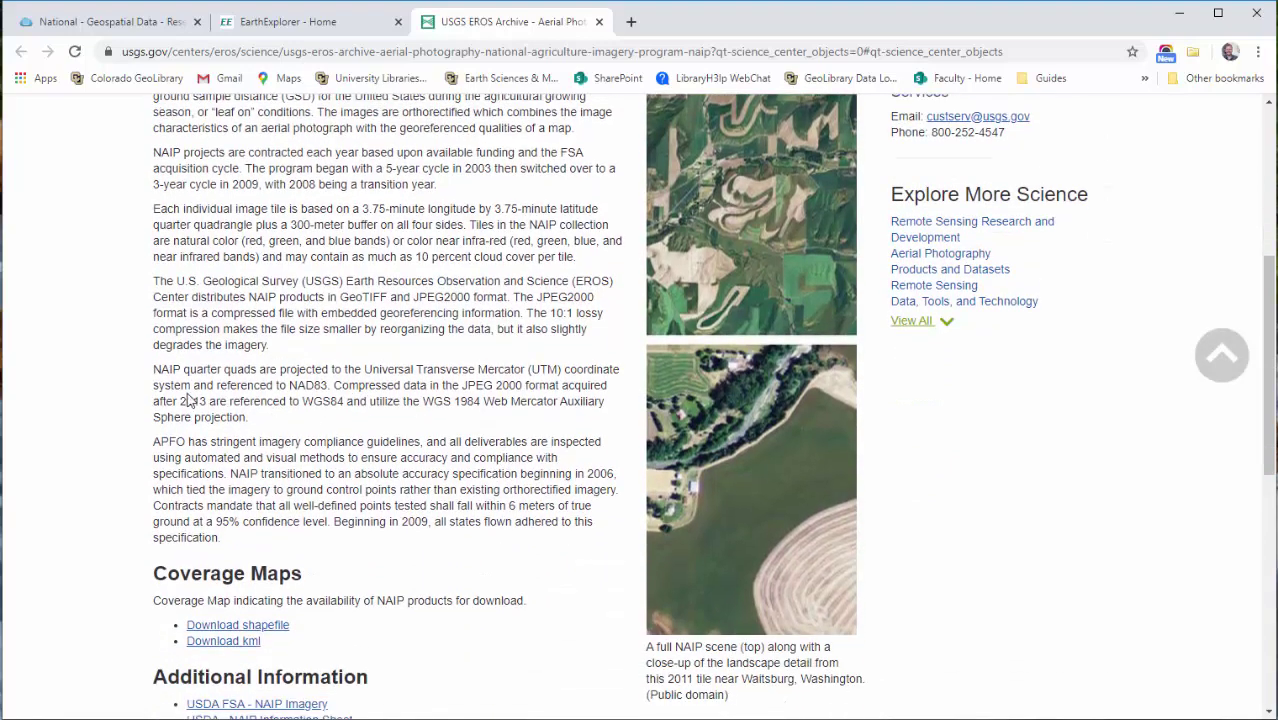
pyautogui.scroll(-2, 518, 545)
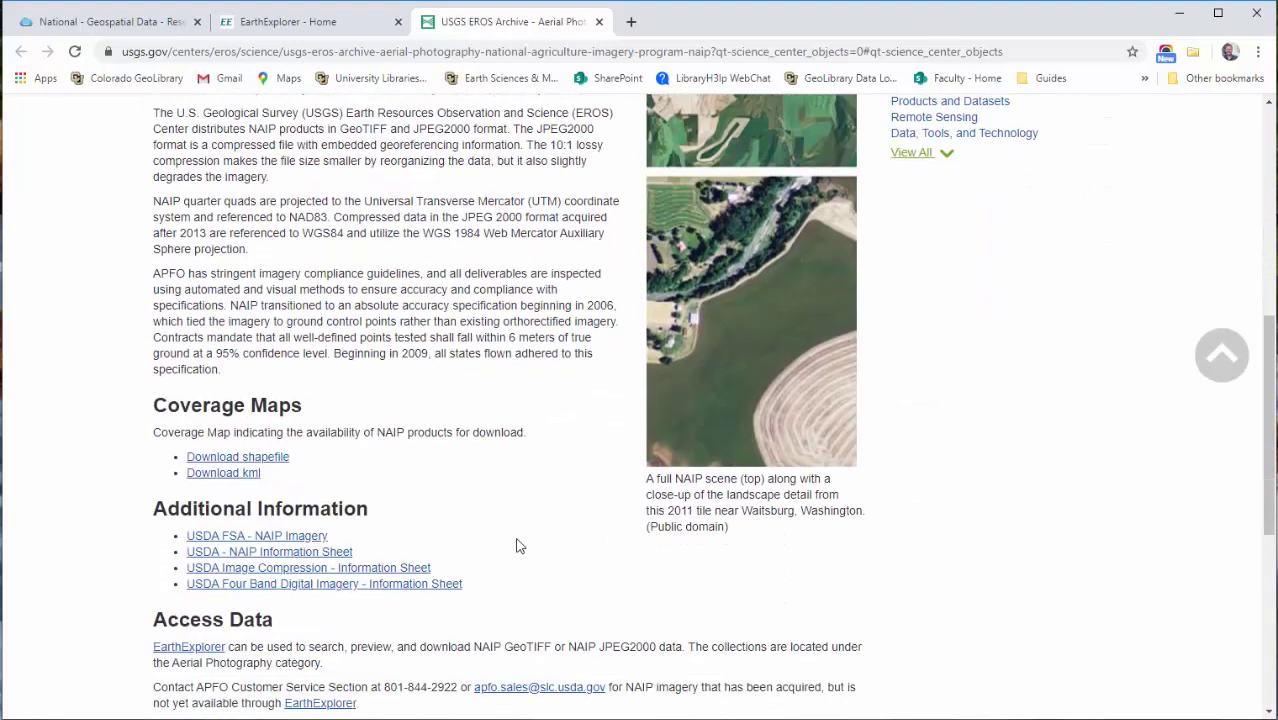
pyautogui.scroll(-2, 505, 543)
pyautogui.scroll(9, 533, 531)
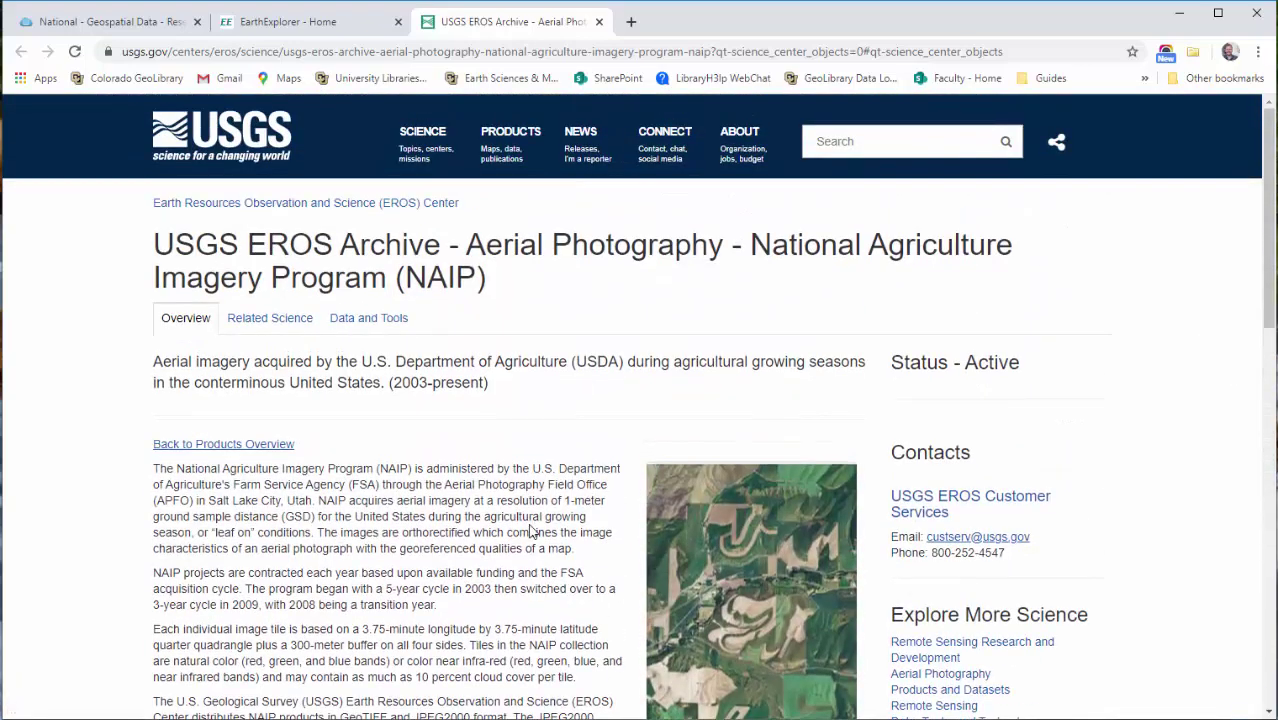
pyautogui.rightClick(530, 530)
pyautogui.click(480, 446)
# - Return to EarthExplorer and expand the Landsat collections in the catalogue
pyautogui.click(280, 28)
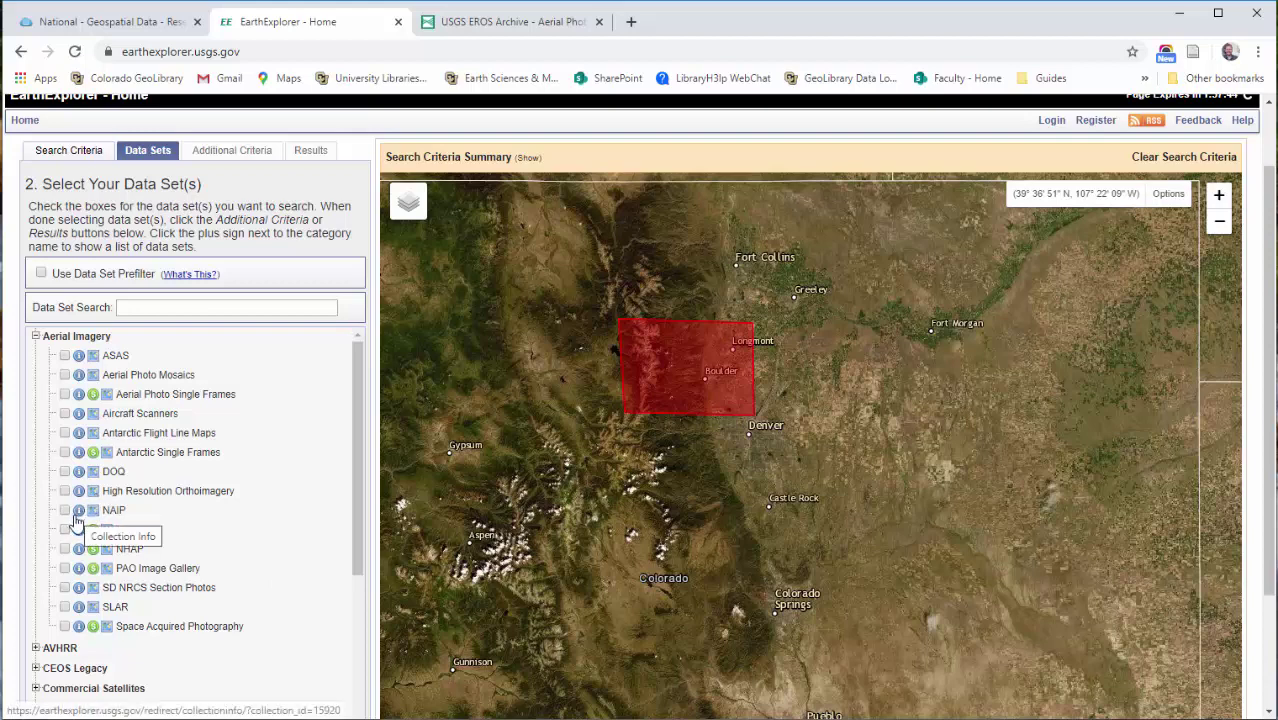
pyautogui.scroll(-3, 140, 505)
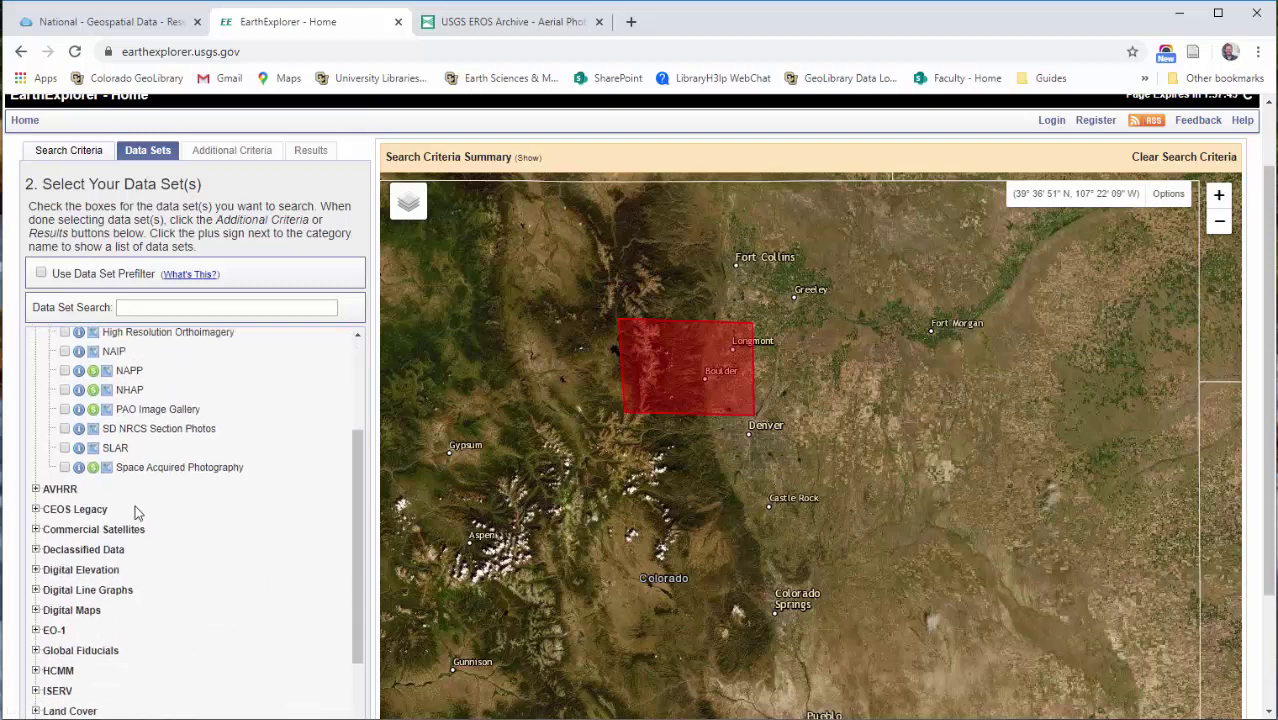
pyautogui.scroll(-2, 140, 500)
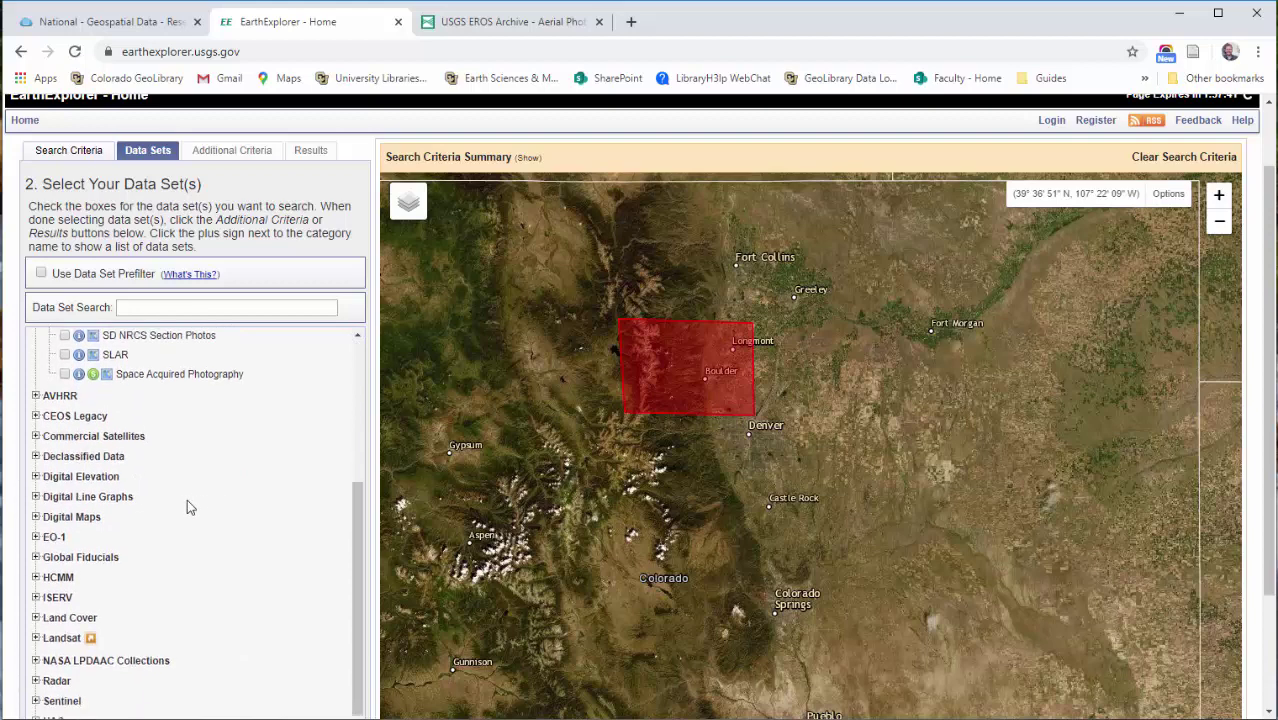
pyautogui.scroll(-1, 82, 490)
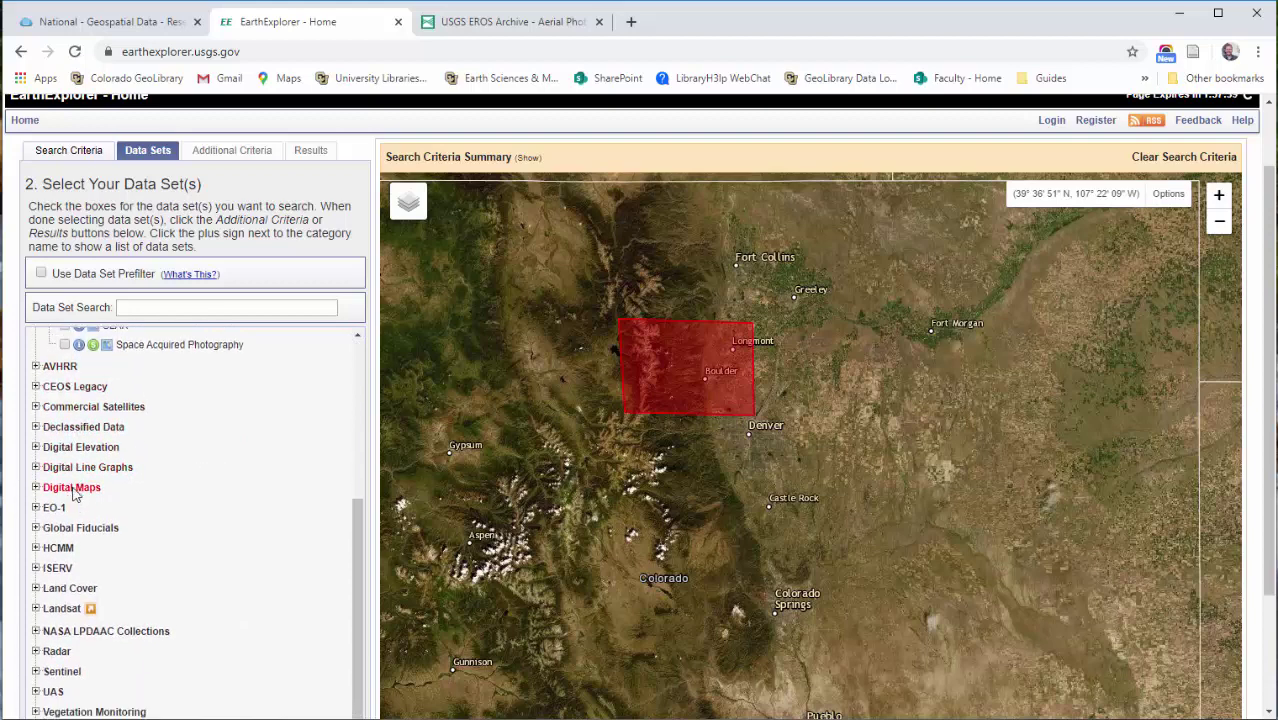
pyautogui.scroll(-2, 76, 496)
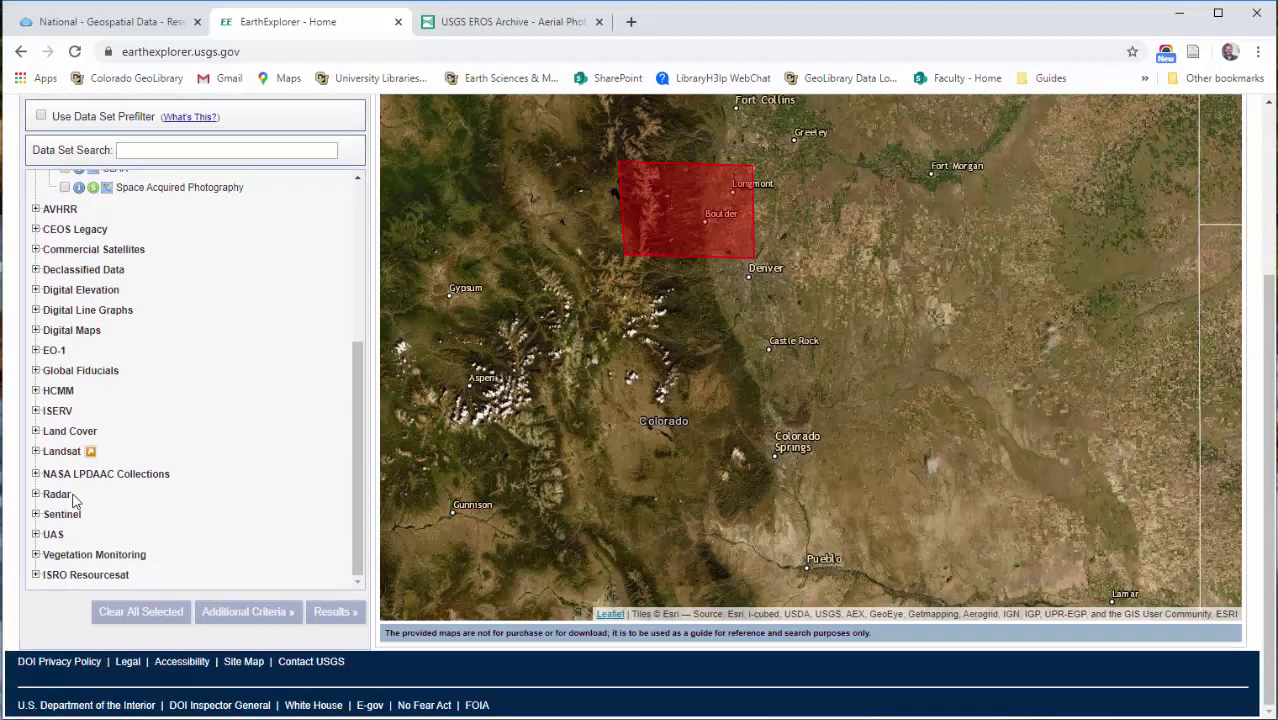
pyautogui.click(36, 451)
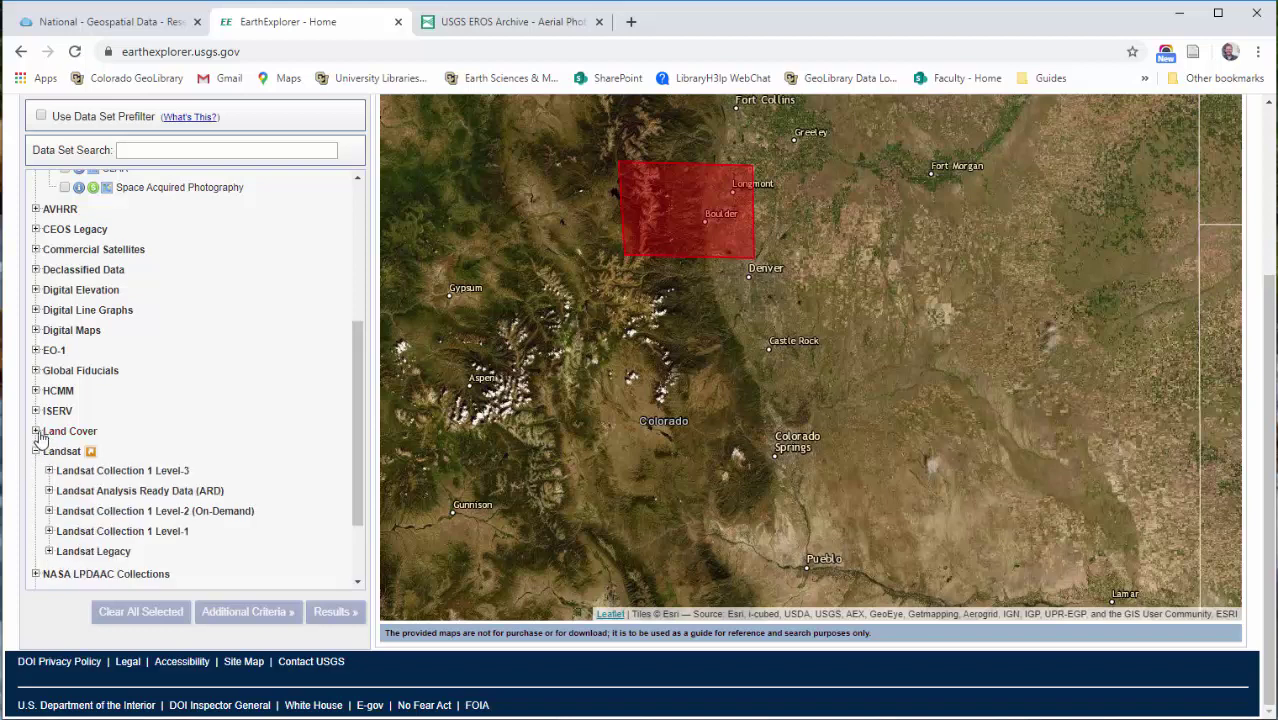
pyautogui.scroll(-1, 108, 520)
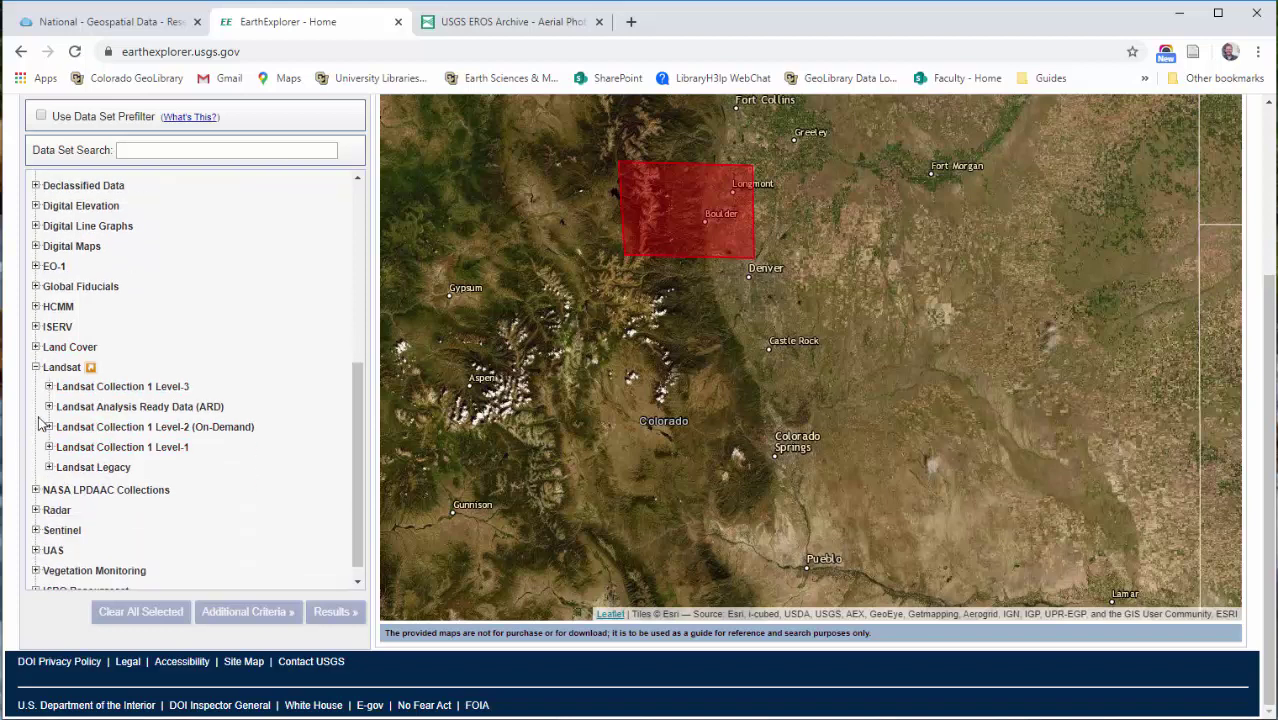
# - Expand and then collapse the Land Cover and Vegetation Monitoring categories
pyautogui.click(36, 347)
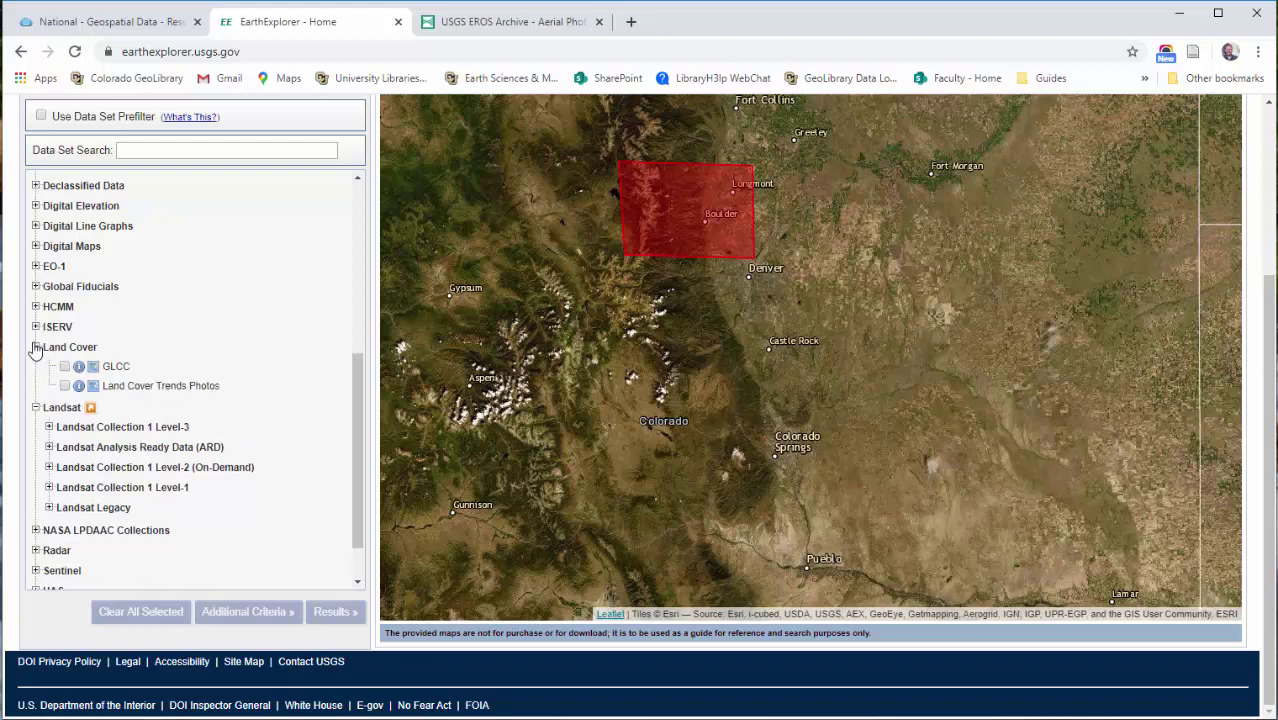
pyautogui.click(36, 347)
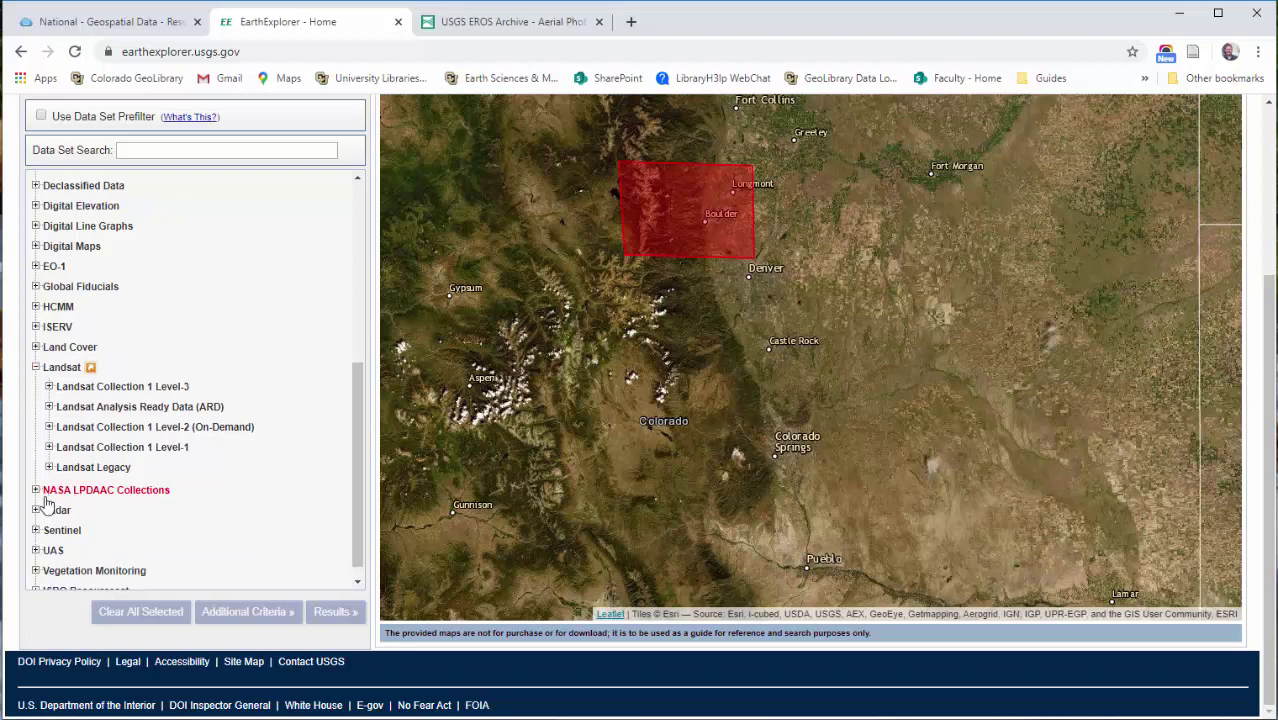
pyautogui.scroll(-1, 37, 514)
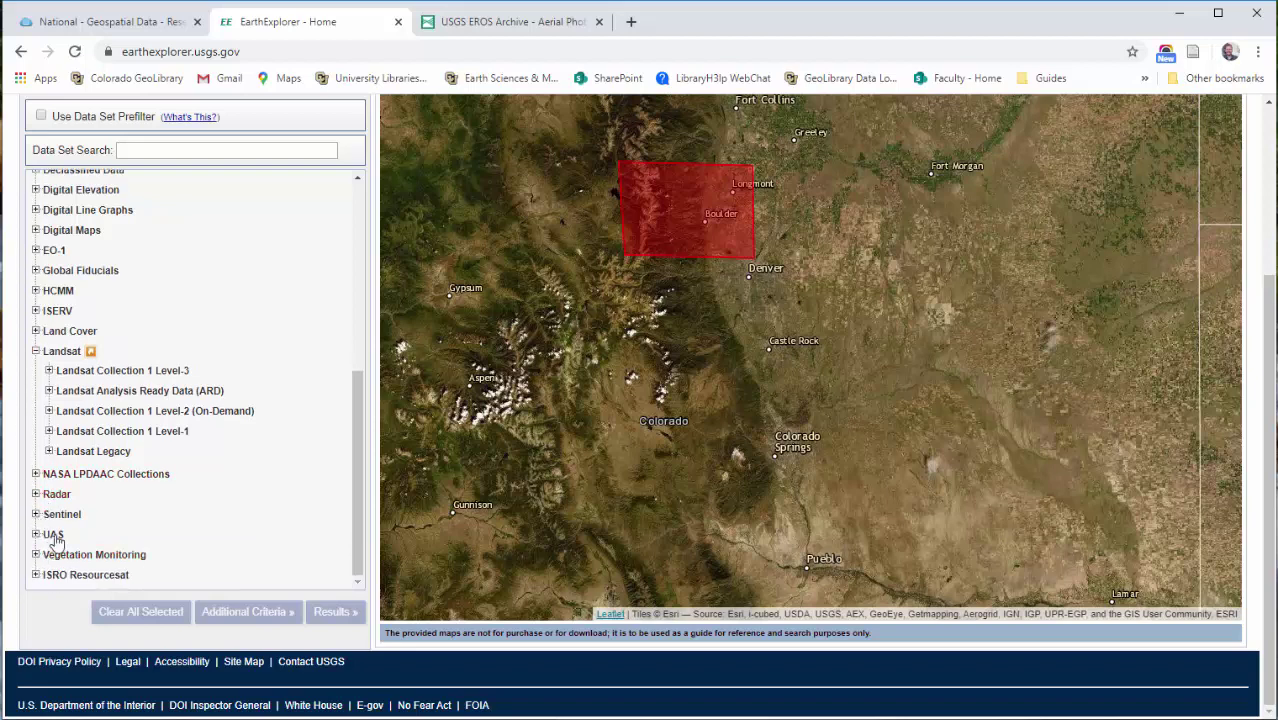
pyautogui.click(36, 553)
pyautogui.scroll(-1, 135, 405)
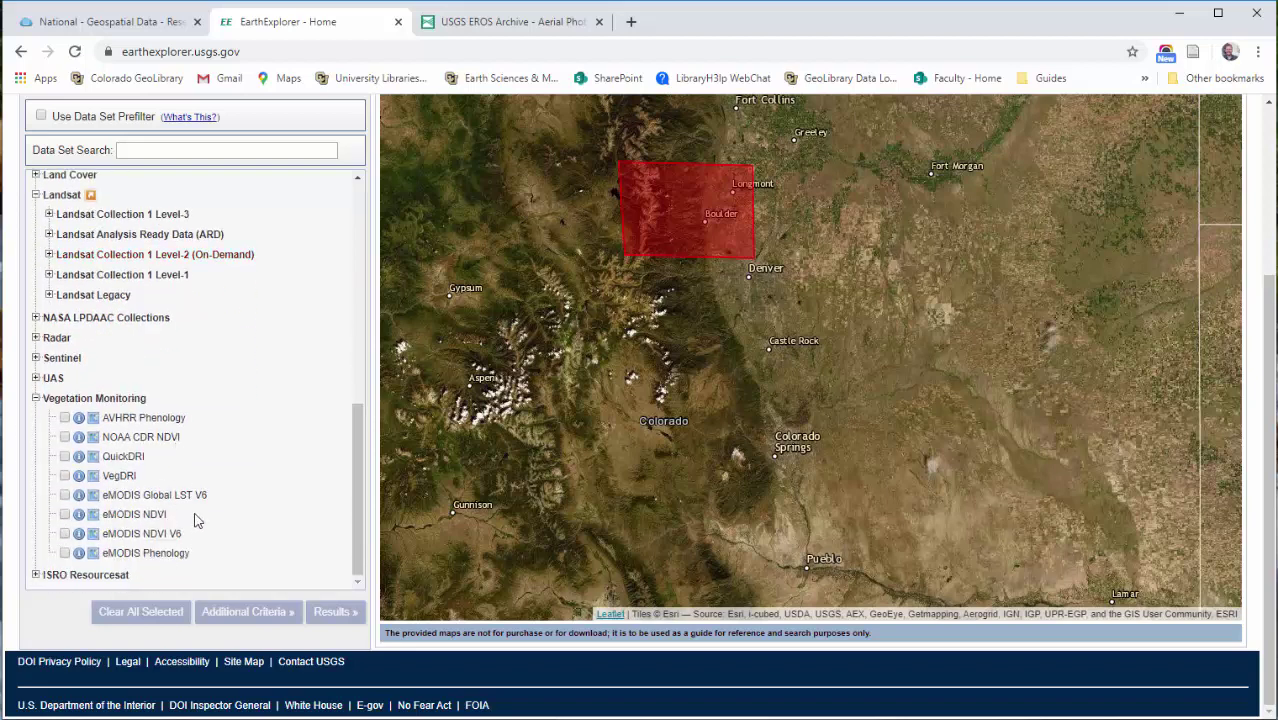
pyautogui.click(36, 399)
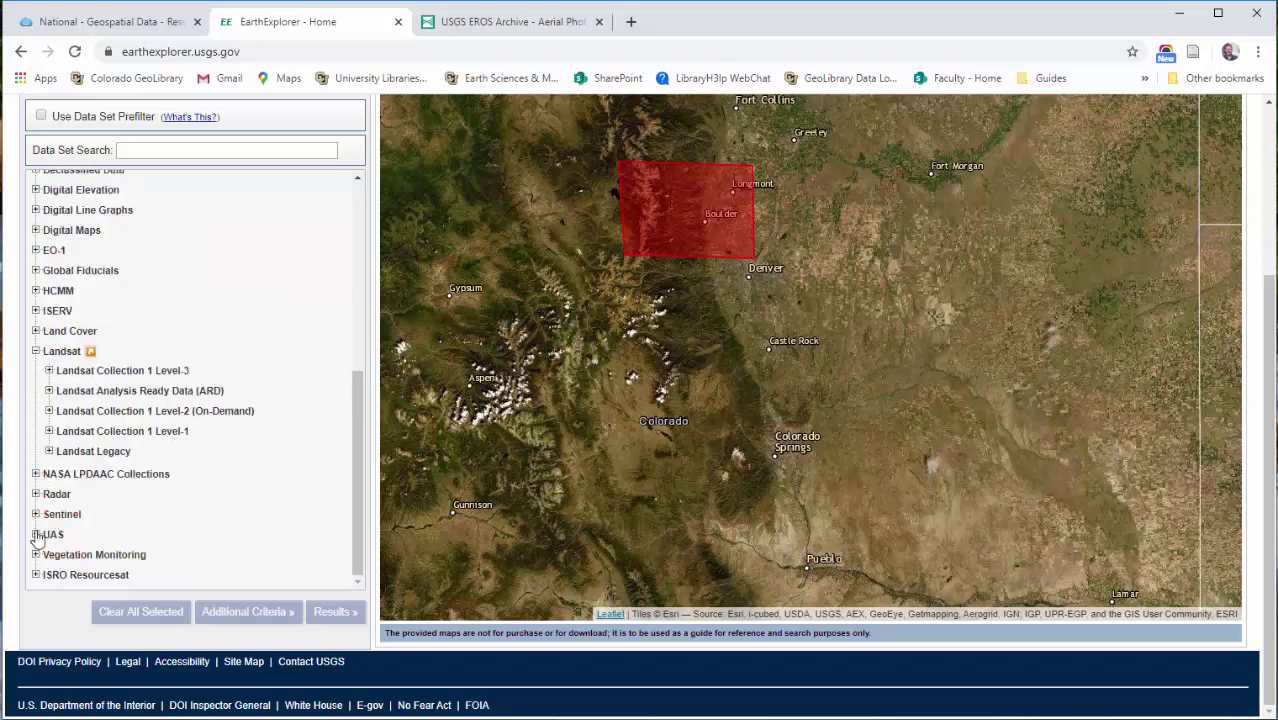
# - Collapse Landsat and scroll back up to the Aerial Imagery data sets
pyautogui.scroll(1, 80, 492)
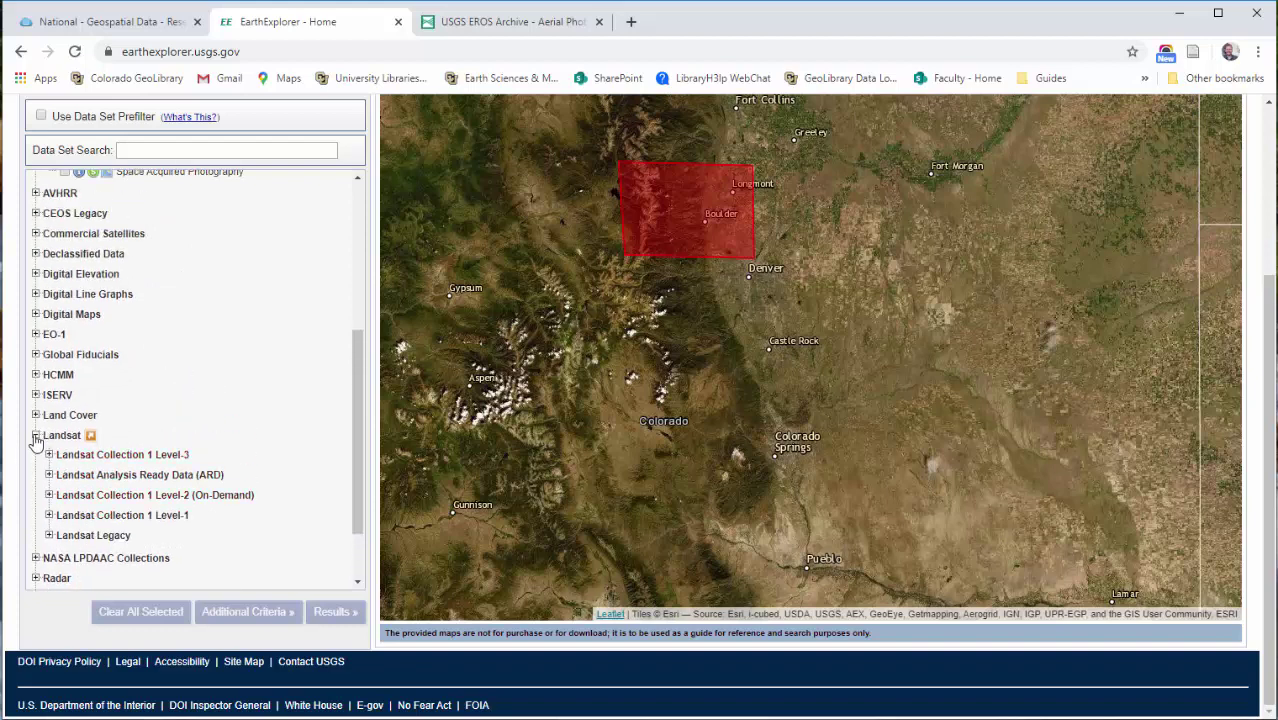
pyautogui.click(36, 436)
pyautogui.scroll(2, 113, 479)
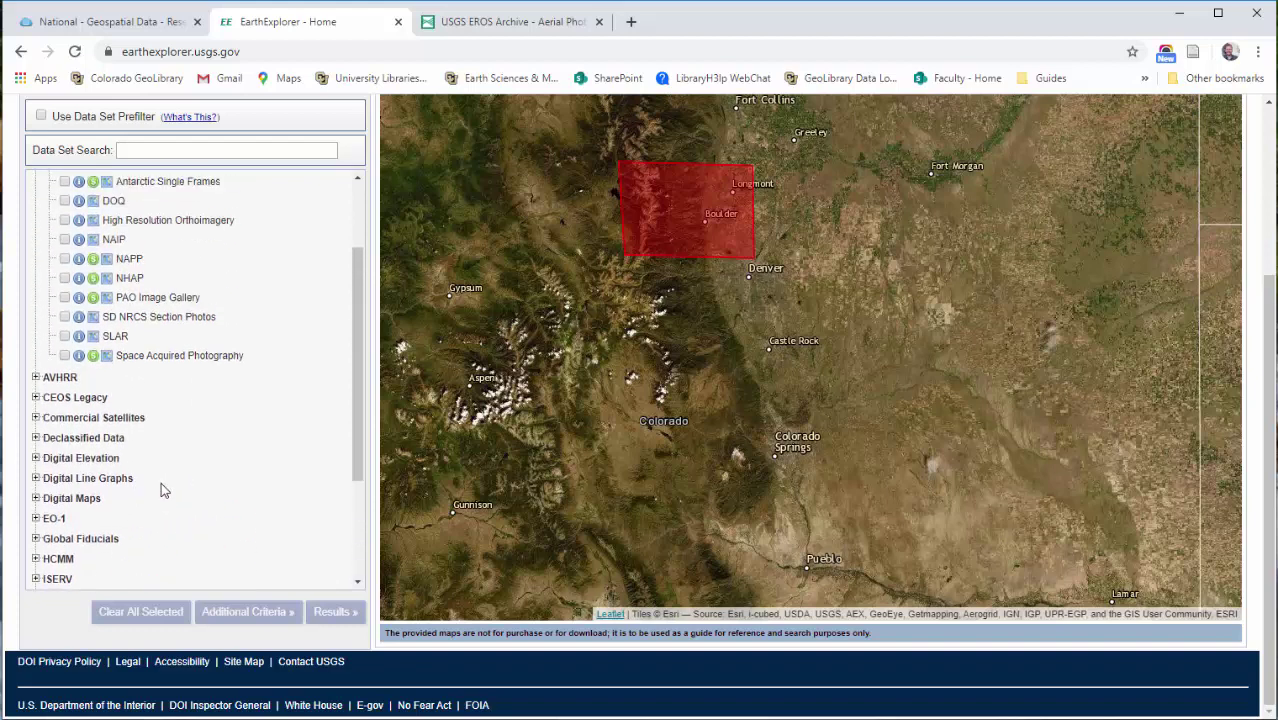
pyautogui.scroll(1, 163, 485)
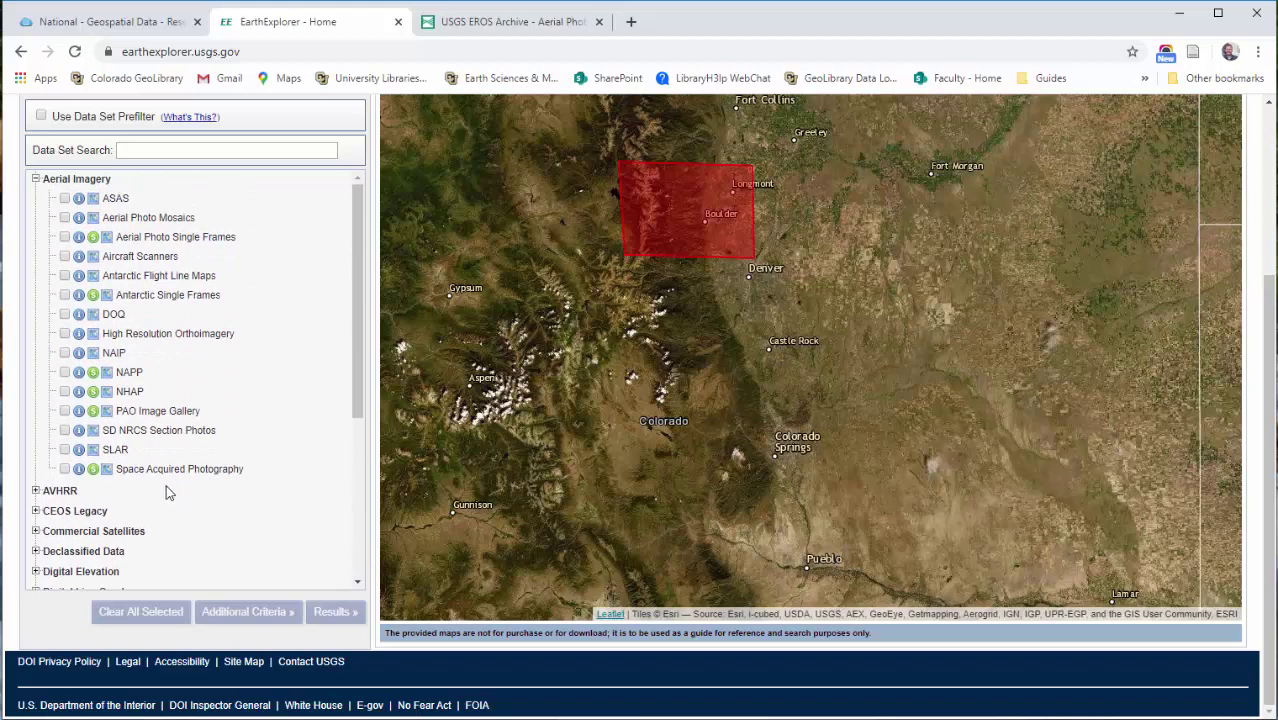
pyautogui.scroll(1, 200, 405)
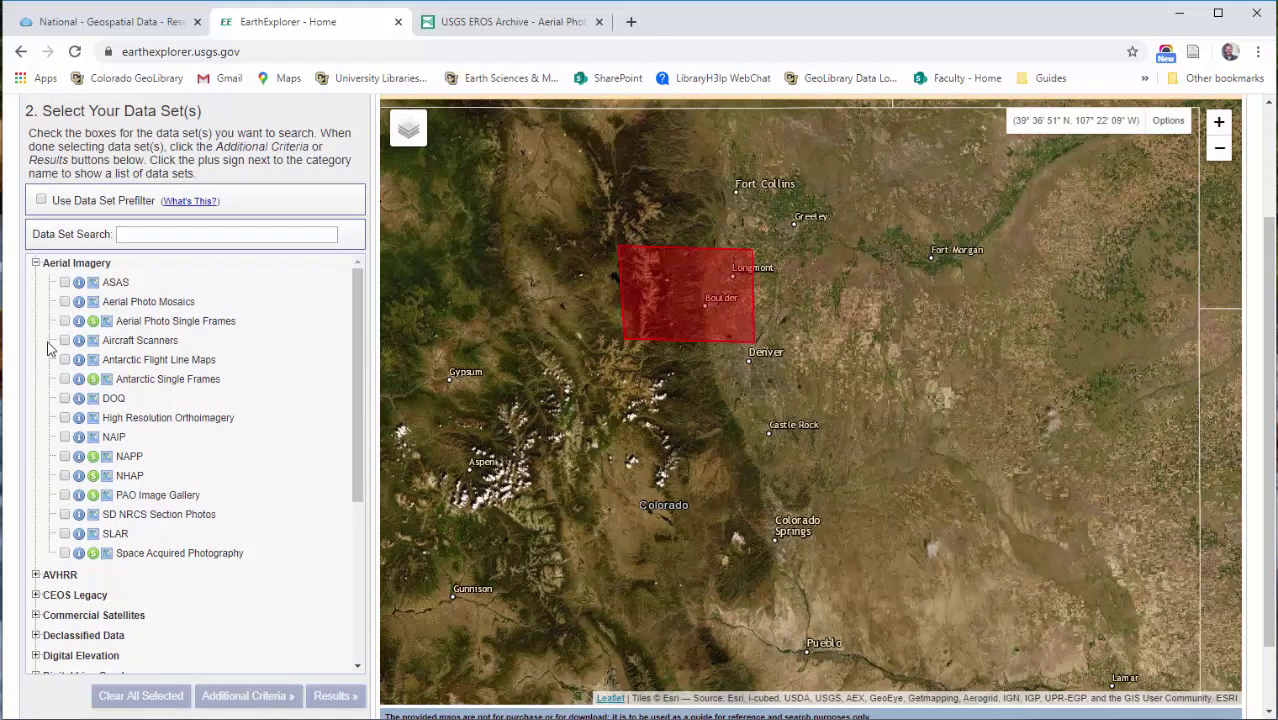
# - Select NAIP under Aerial Imagery and list its 633 matching scenes
pyautogui.click(64, 438)
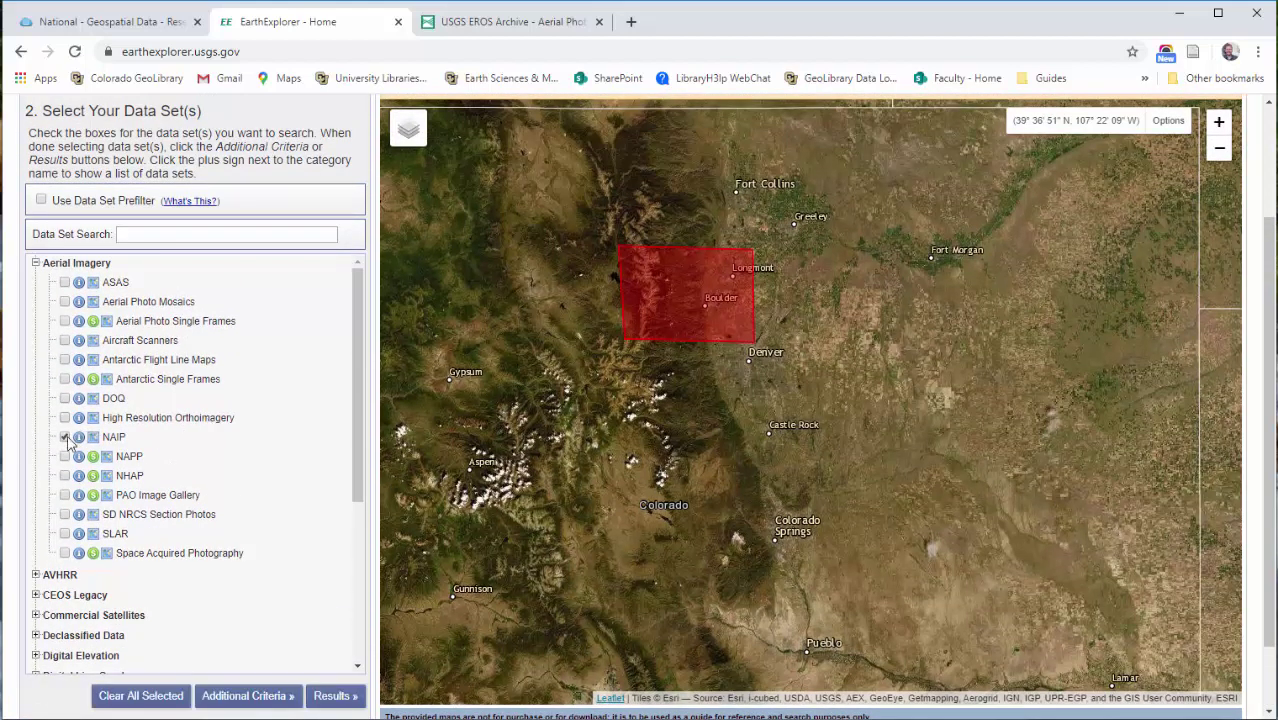
pyautogui.click(335, 695)
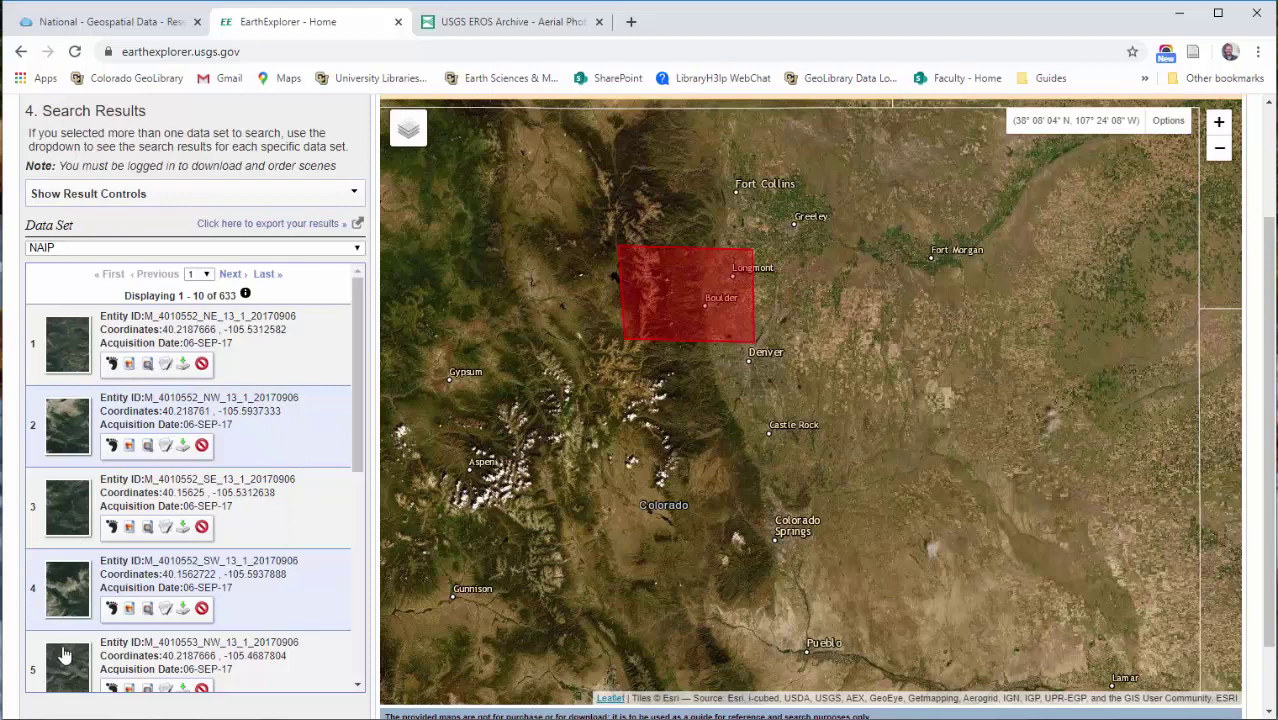
# - Show the map footprints of NAIP scenes 1–4, centering the search area
pyautogui.click(113, 612)
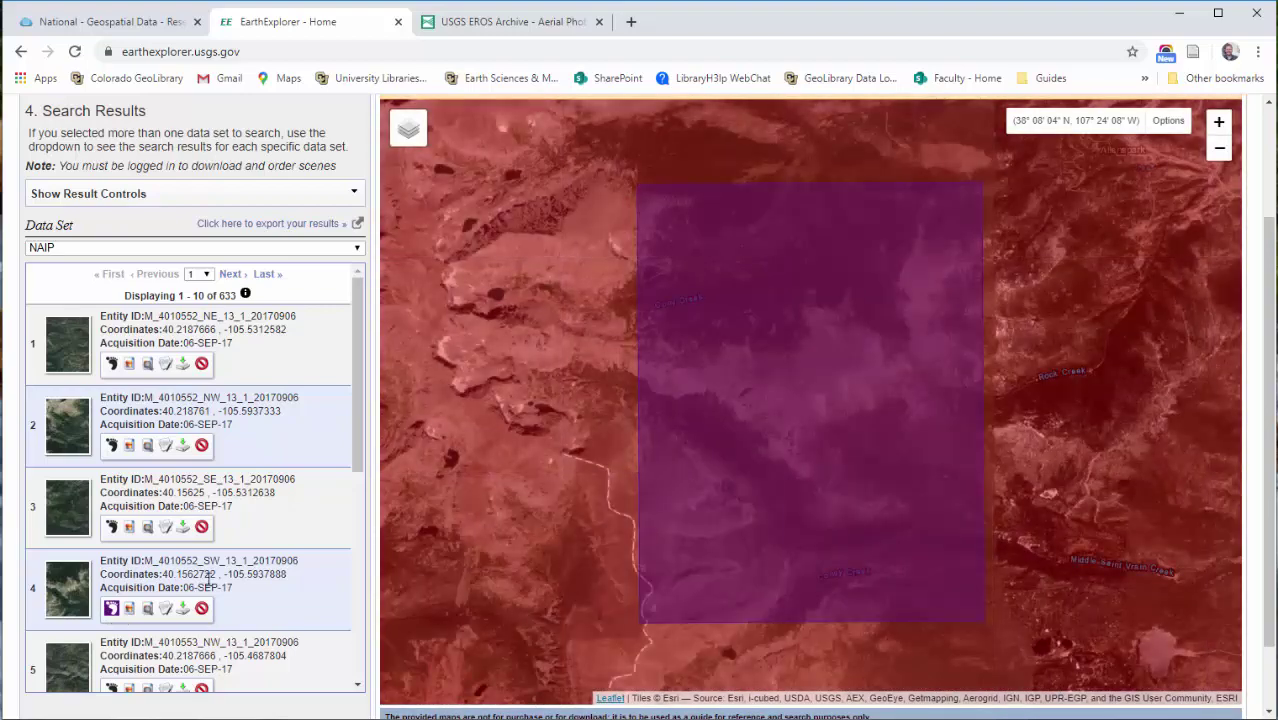
pyautogui.scroll(-3, 881, 337)
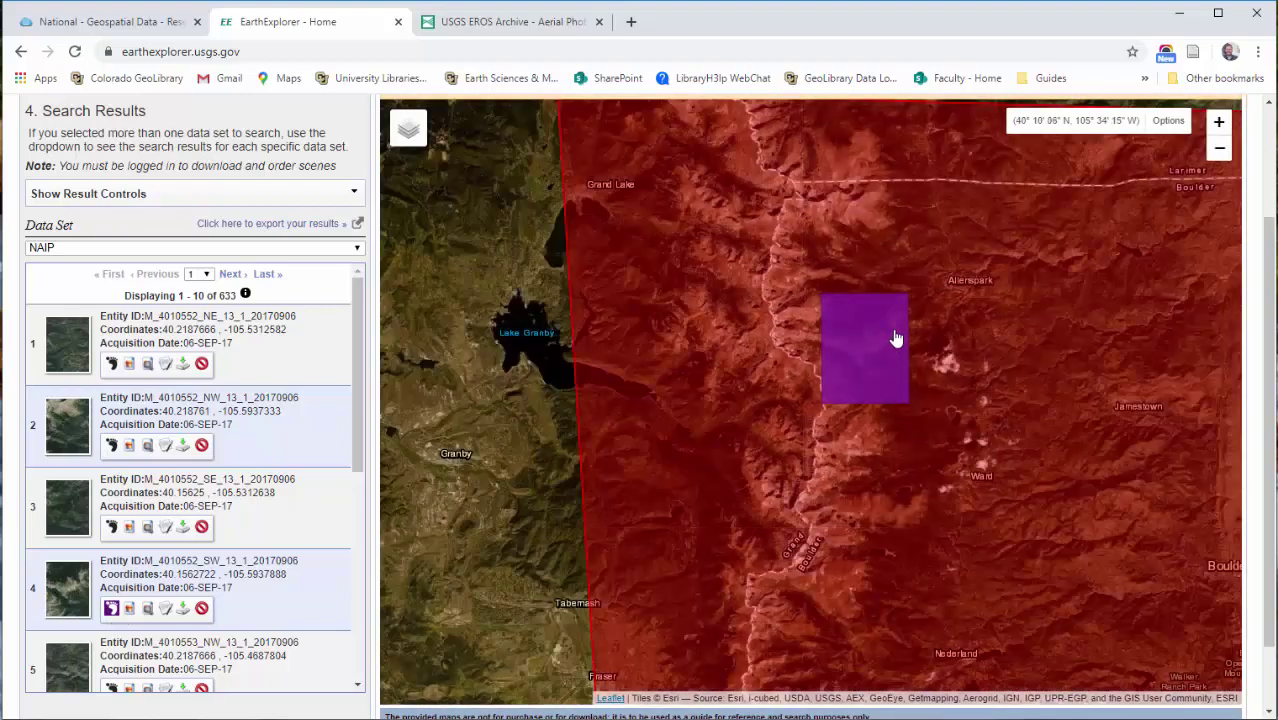
pyautogui.scroll(-1, 893, 340)
pyautogui.moveTo(1036, 375); pyautogui.dragTo(848, 370)
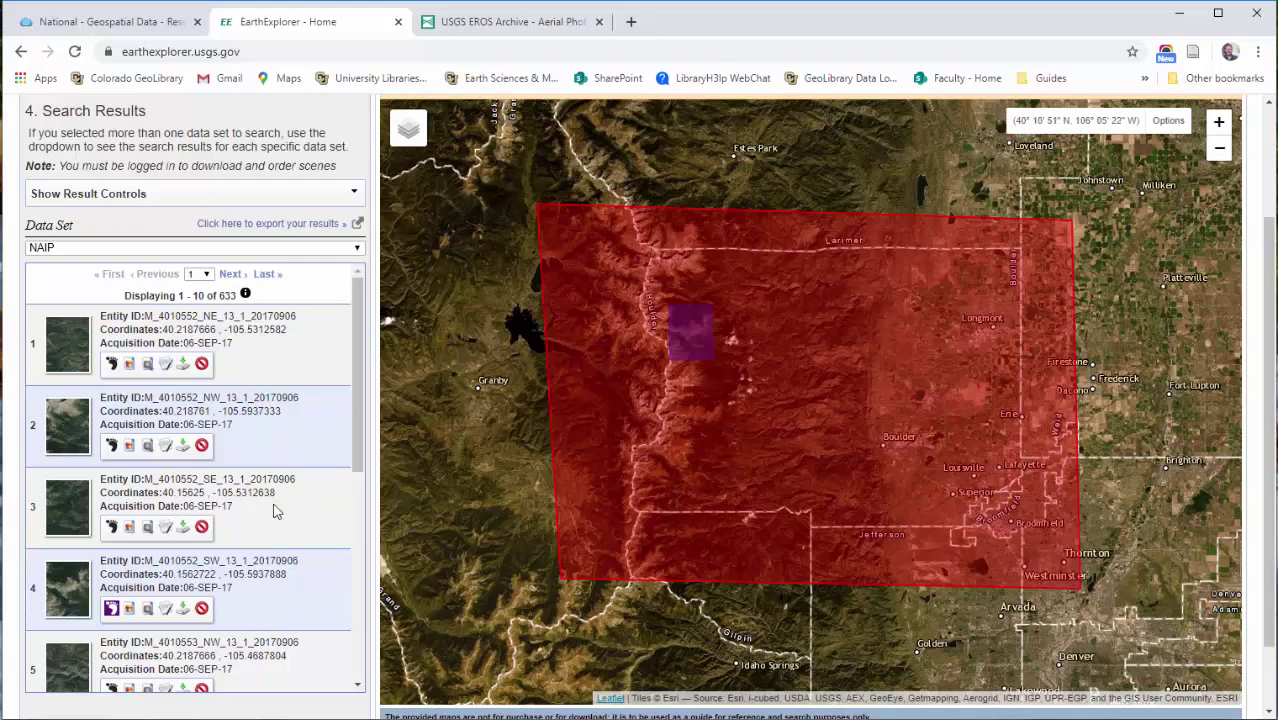
pyautogui.click(111, 365)
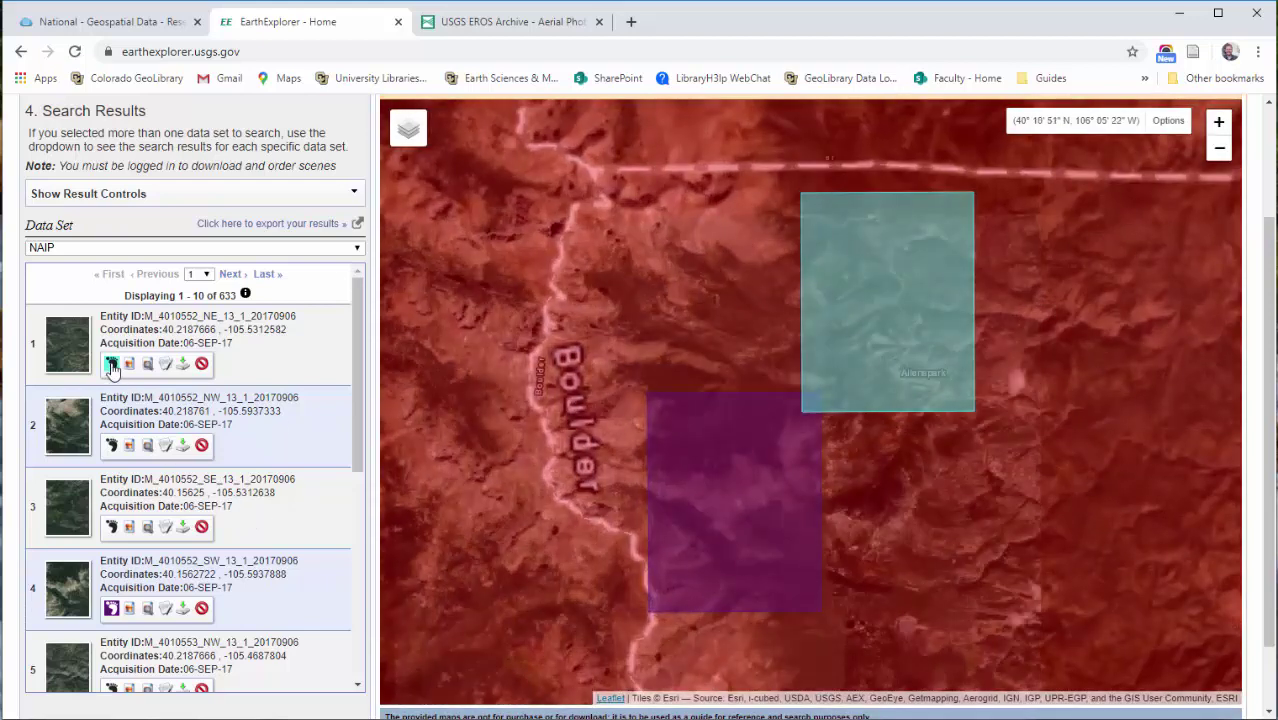
pyautogui.click(111, 446)
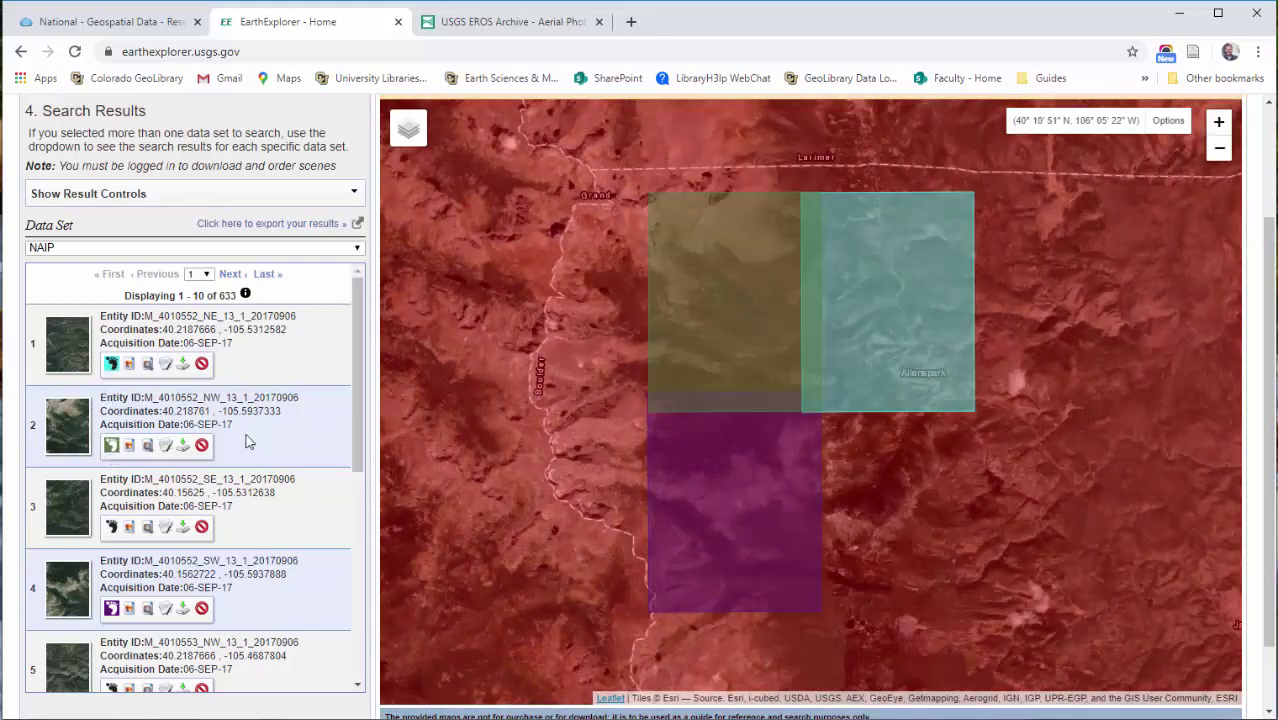
pyautogui.click(111, 528)
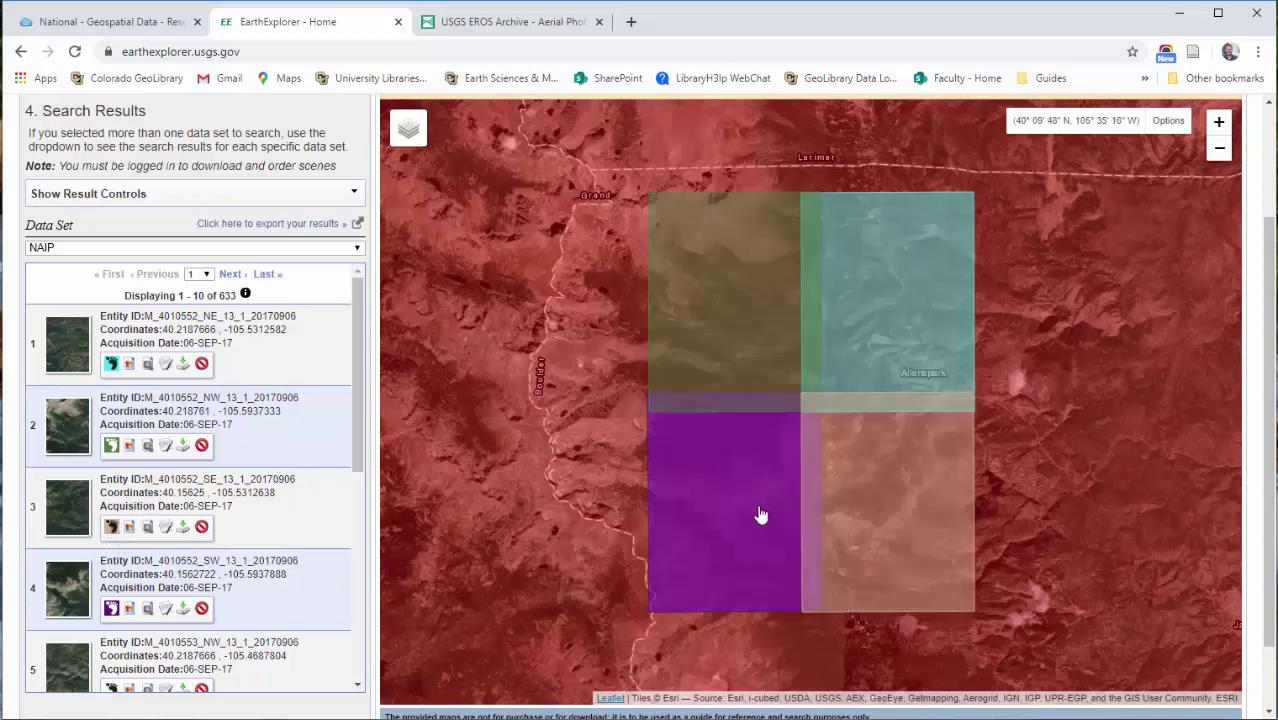
# - Hide all four footprints, toggling scene 1's browse overlay on and off twice
pyautogui.click(111, 527)
pyautogui.click(111, 445)
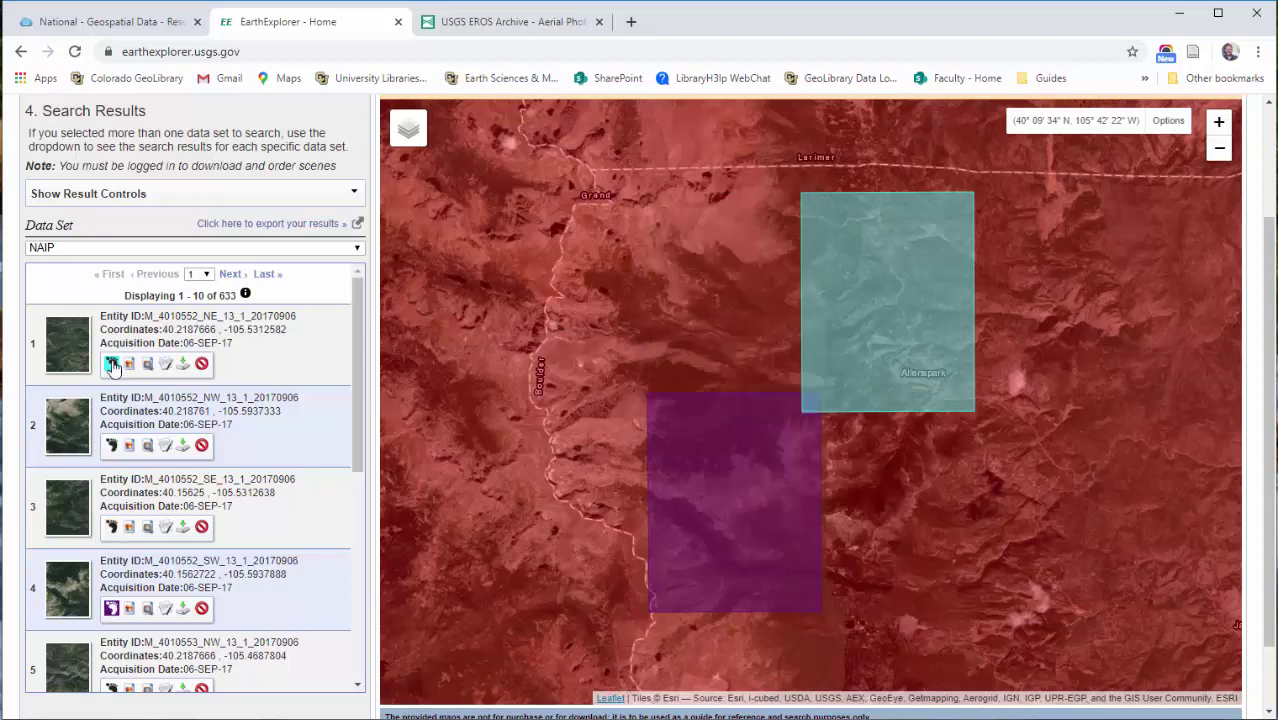
pyautogui.click(111, 364)
pyautogui.click(128, 365)
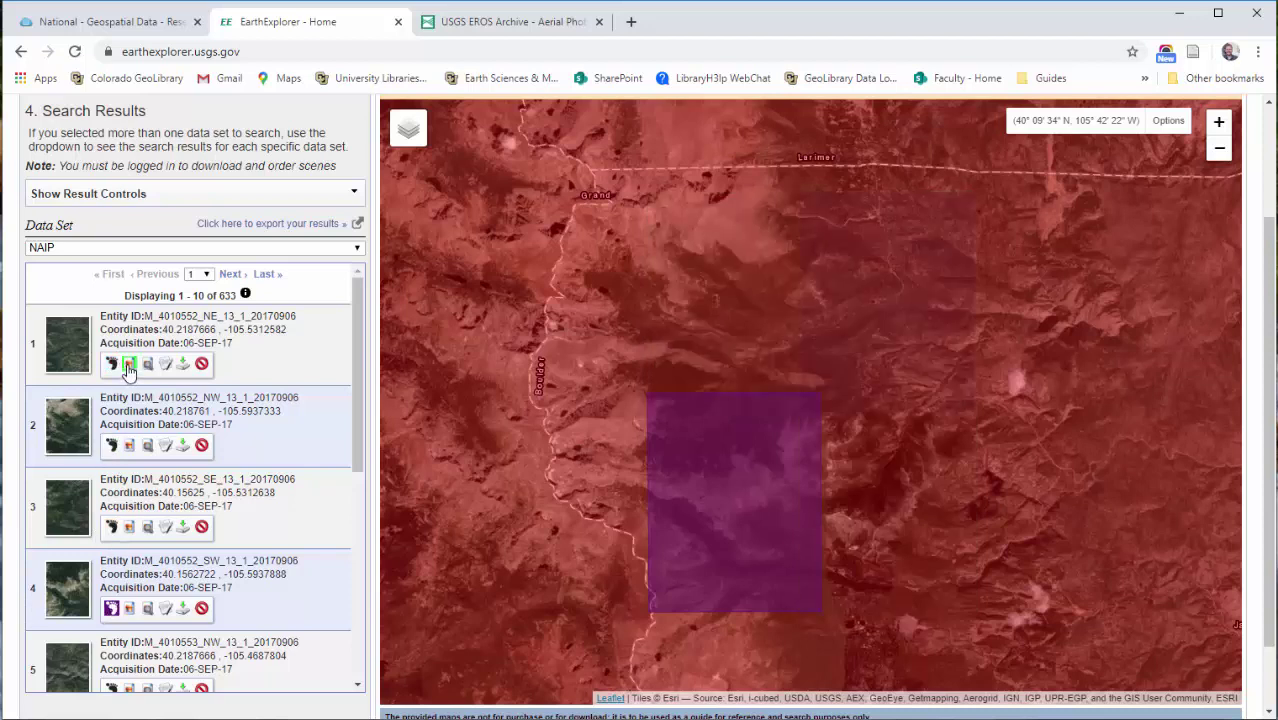
pyautogui.click(128, 366)
pyautogui.click(128, 365)
pyautogui.click(128, 366)
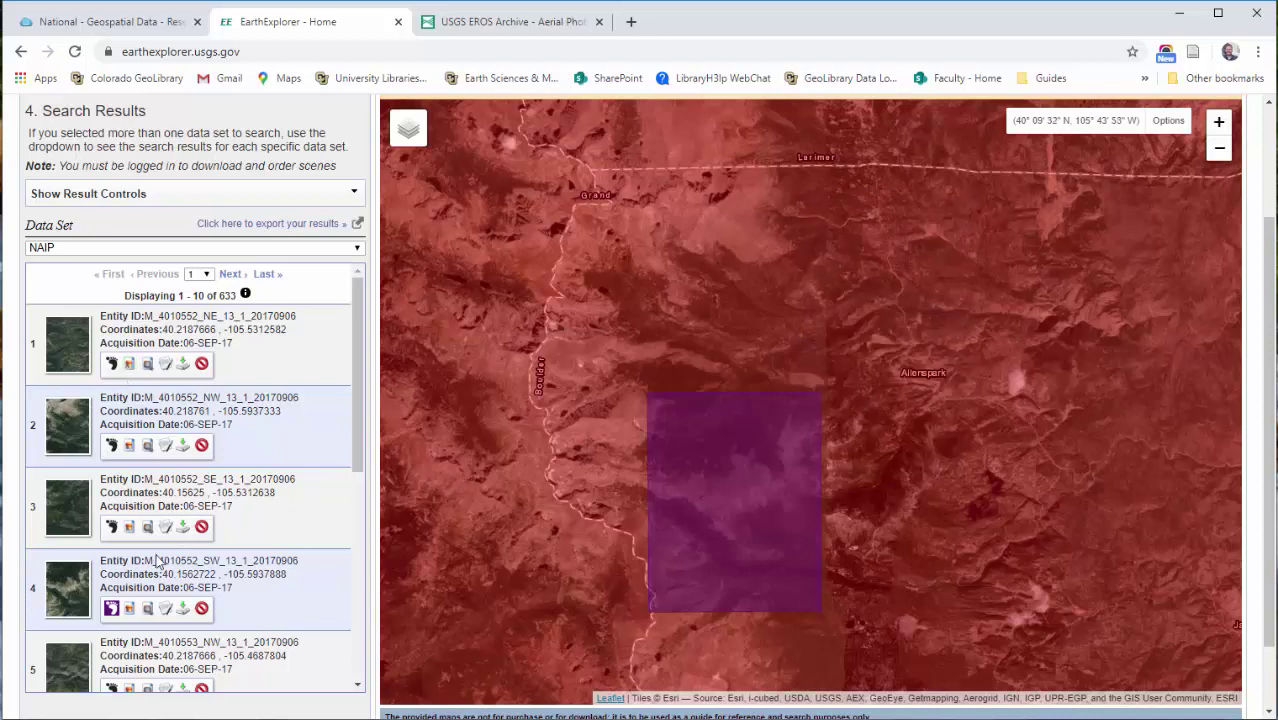
pyautogui.click(111, 608)
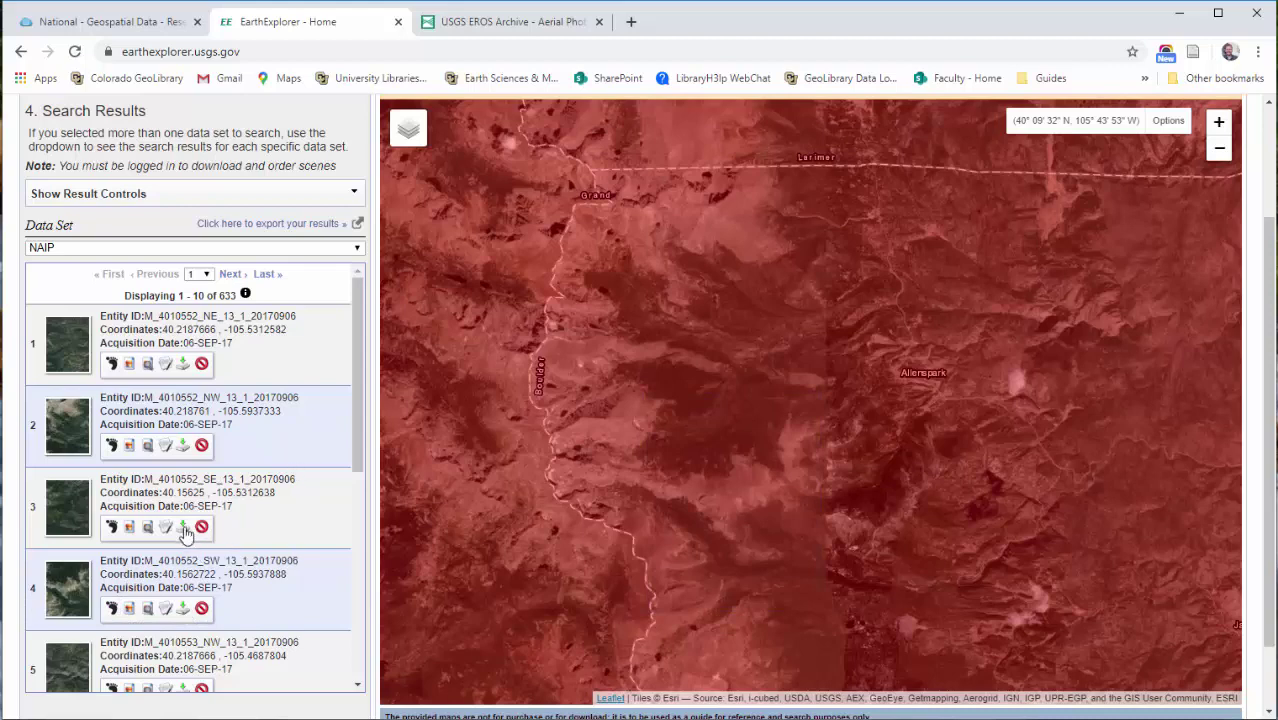
# - Sign in to the USGS account from result 3's download prompt via the EROS Registration System
pyautogui.click(184, 528)
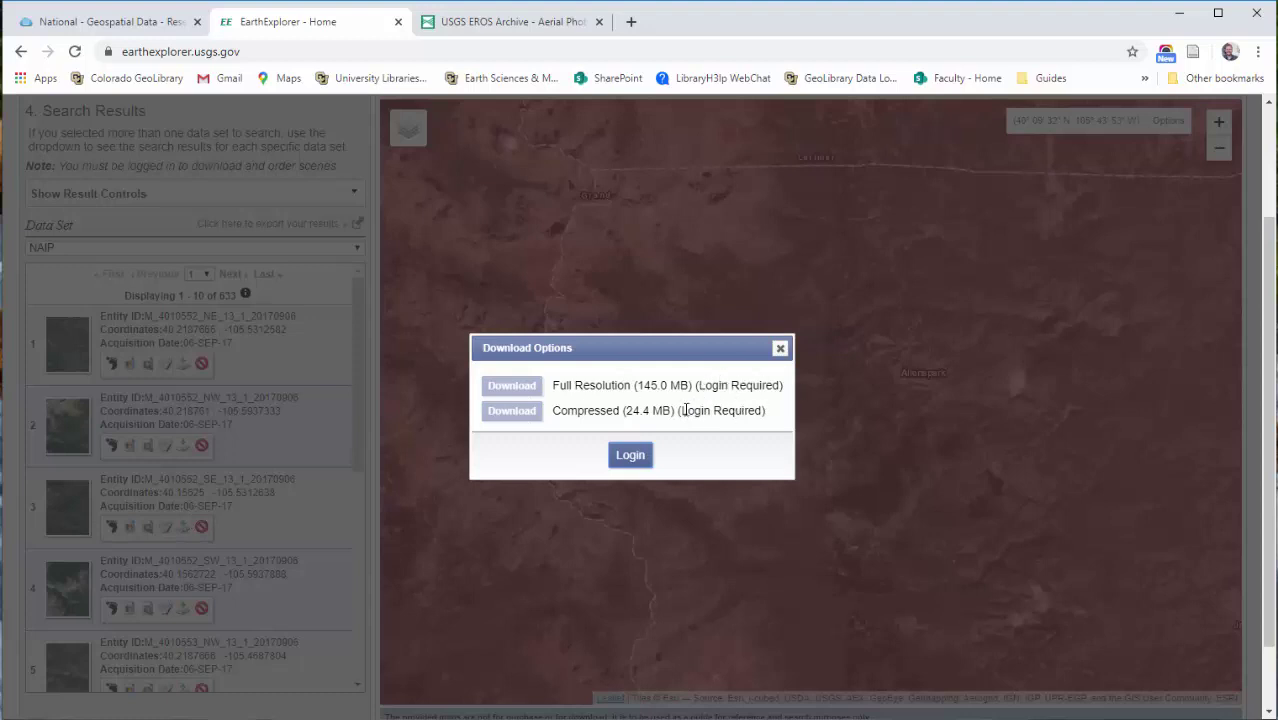
pyautogui.click(638, 456)
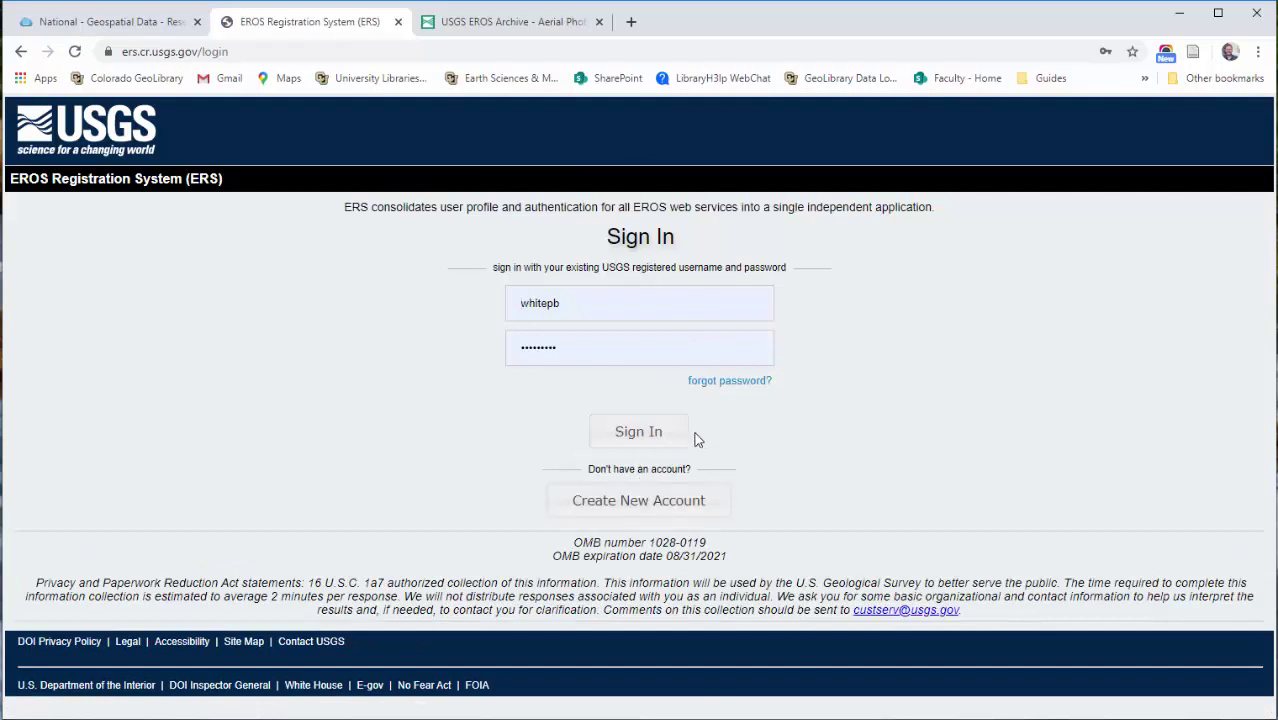
pyautogui.click(678, 436)
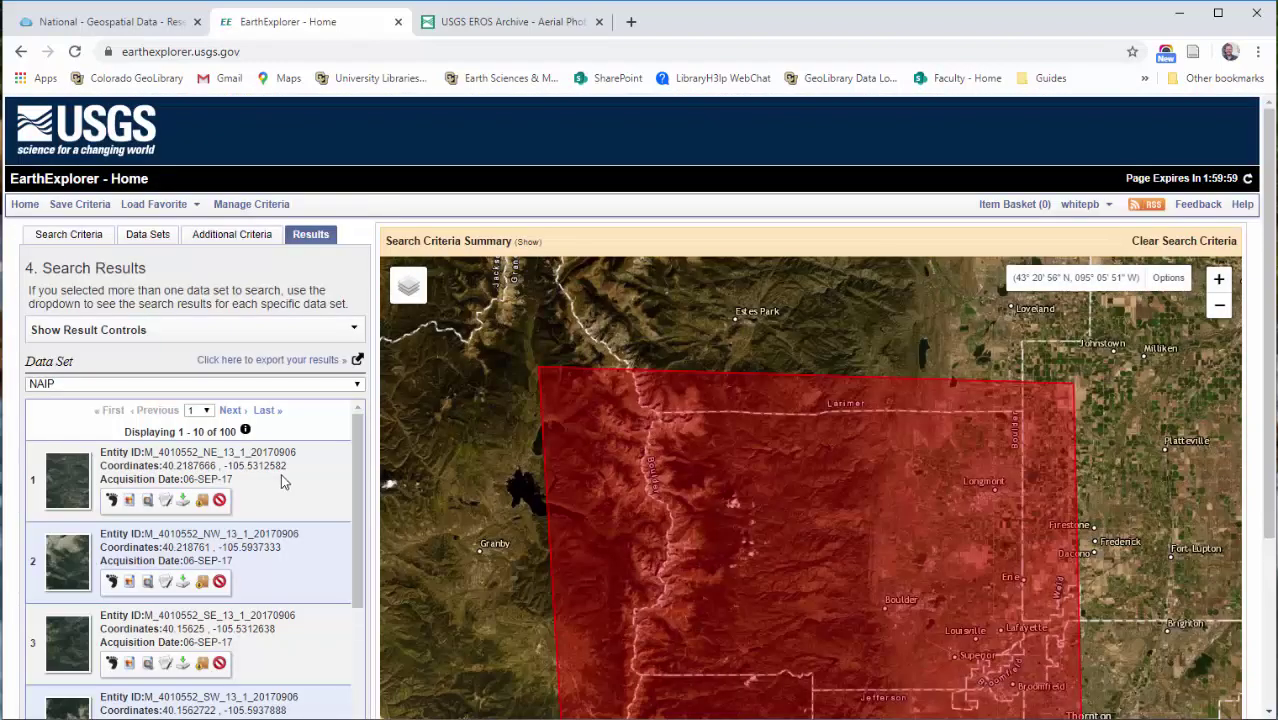
# - Show result 4's download options: Full Resolution 148.9 MB or Compressed 24.4 MB
pyautogui.scroll(-3, 240, 540)
pyautogui.click(184, 662)
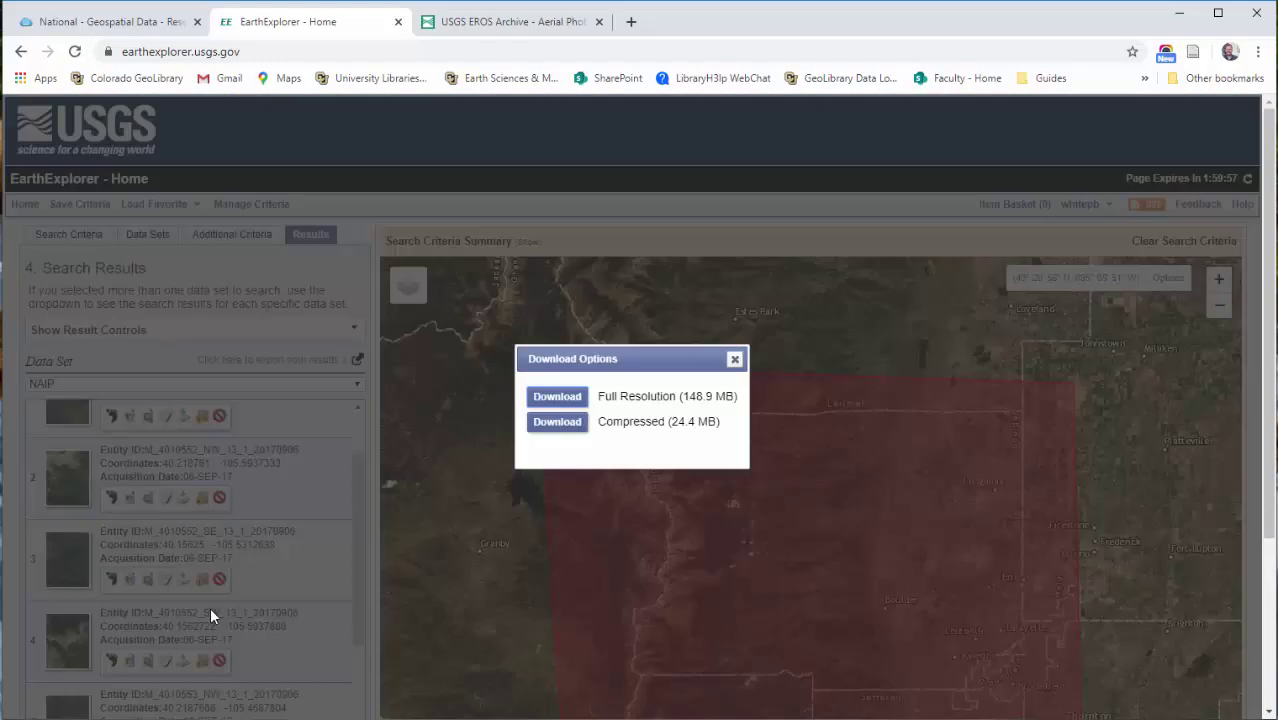